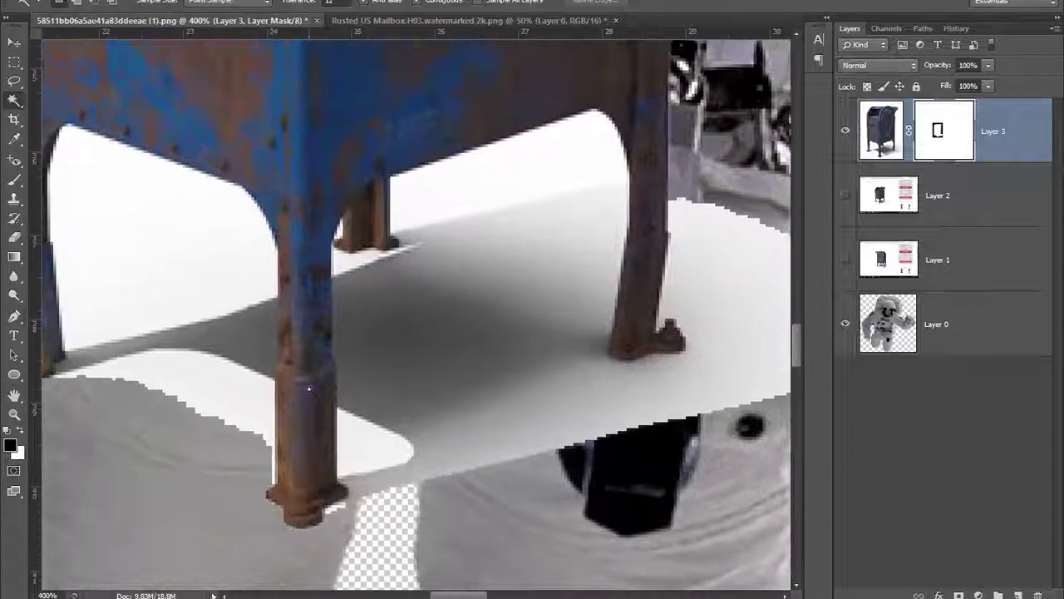
Step: Pen-outline the white gap between the right-hand mailbox legs and hide it in the mask
{"action": "key", "text": "p"}
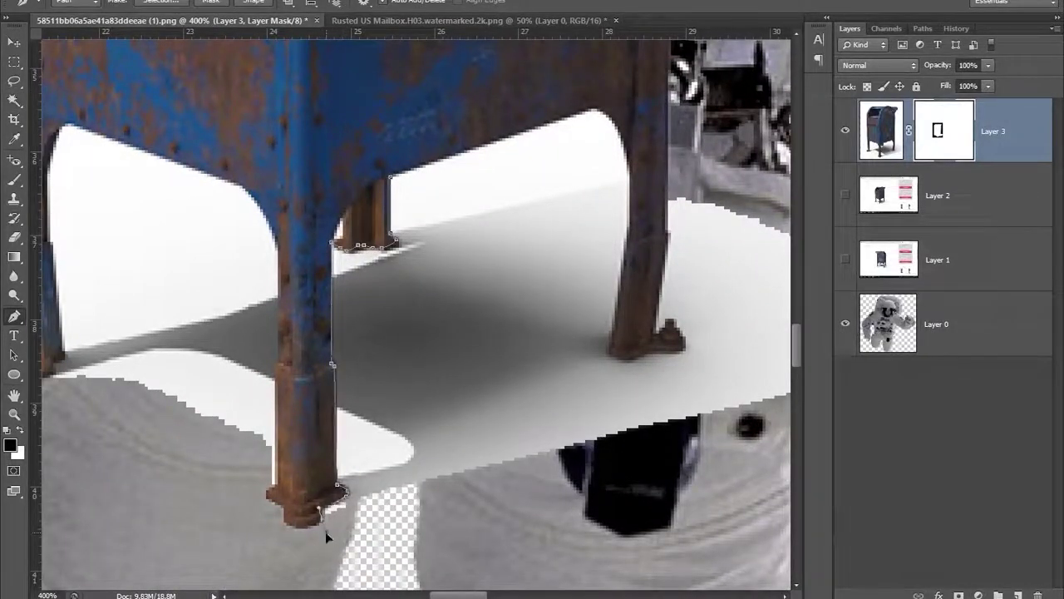
{"action": "left_click", "coordinate": [657, 472]}
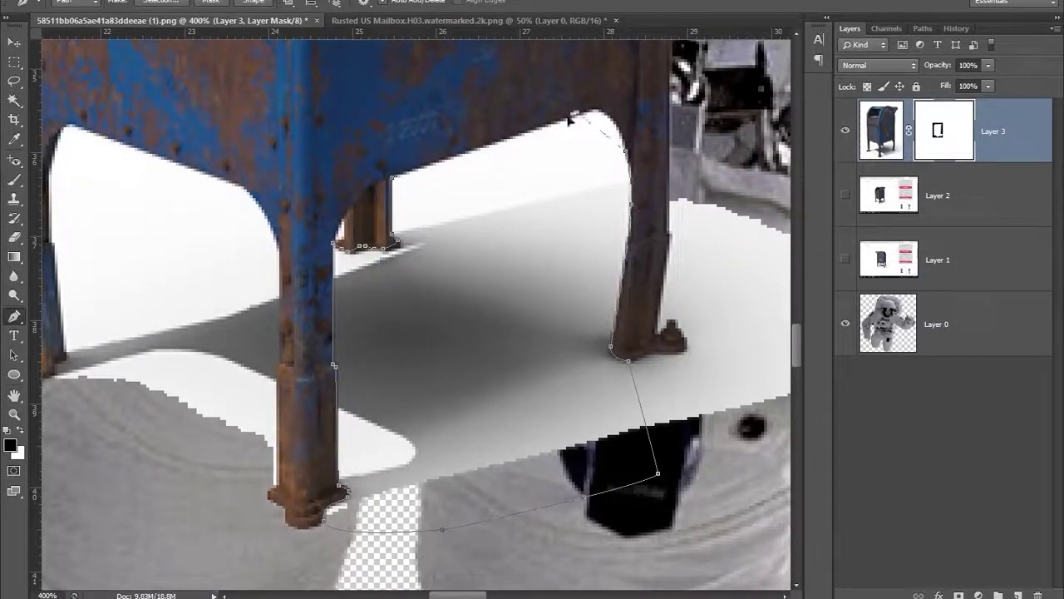
{"action": "key", "text": "ctrl+Return"}
{"action": "key", "text": "Delete"}
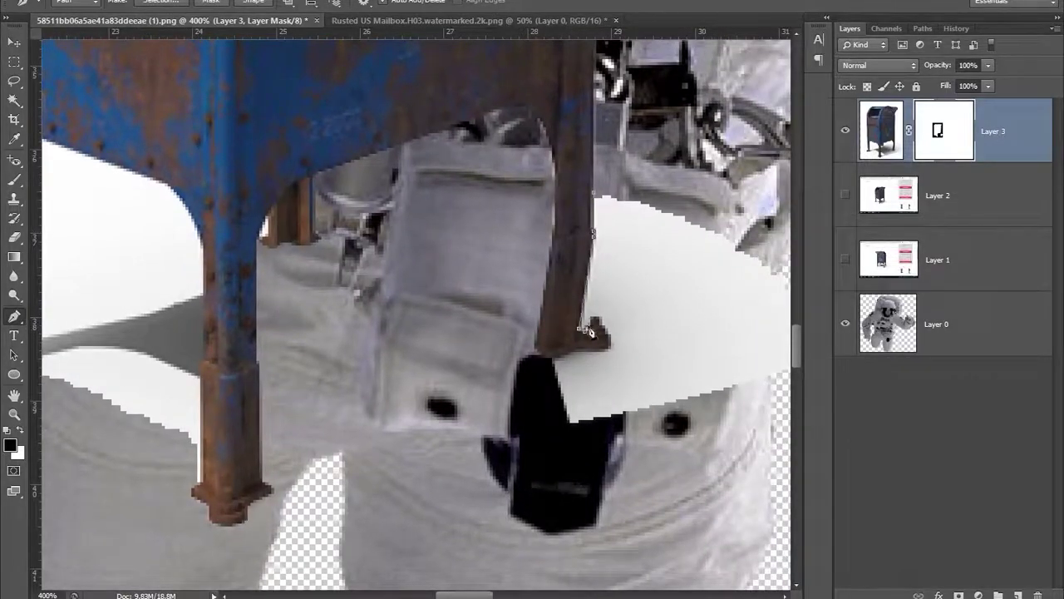
Step: Outline the white gap beside the left leg and hide it in the mask too
{"action": "scroll", "coordinate": [527, 348], "scroll_direction": "down", "scroll_amount": 3}
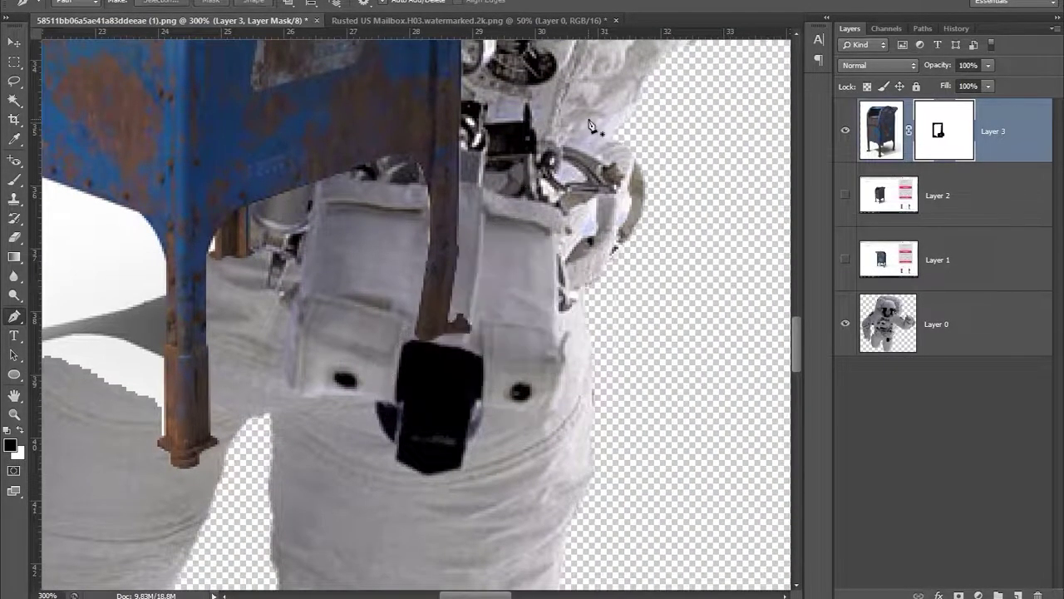
{"action": "scroll", "coordinate": [221, 266], "scroll_direction": "up", "scroll_amount": 3}
{"action": "left_click", "coordinate": [205, 194]}
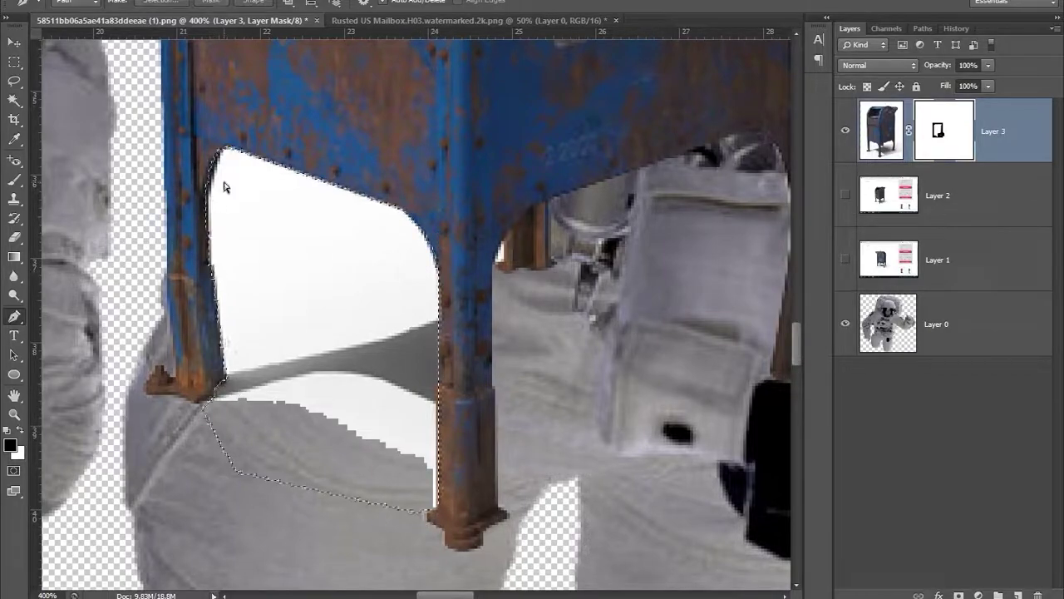
{"action": "key", "text": "ctrl+Return"}
{"action": "key", "text": "Delete"}
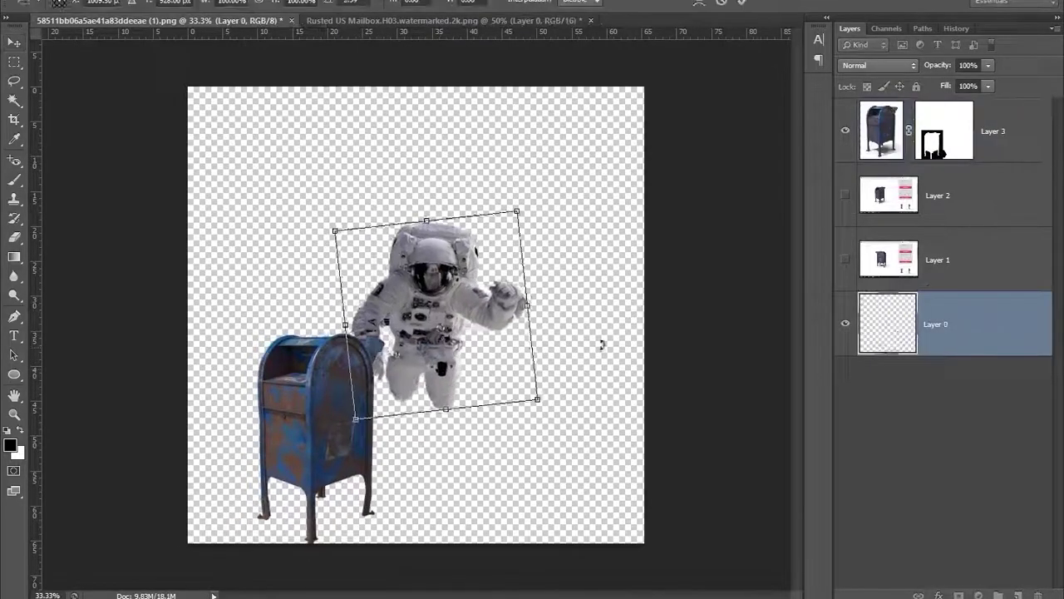
Step: Rotate the red envelope so it sits in the astronaut's raised glove
{"action": "left_click", "coordinate": [948, 259]}
{"action": "key", "text": "m"}
{"action": "left_click_drag", "start_coordinate": [248, 327], "coordinate": [386, 539]}
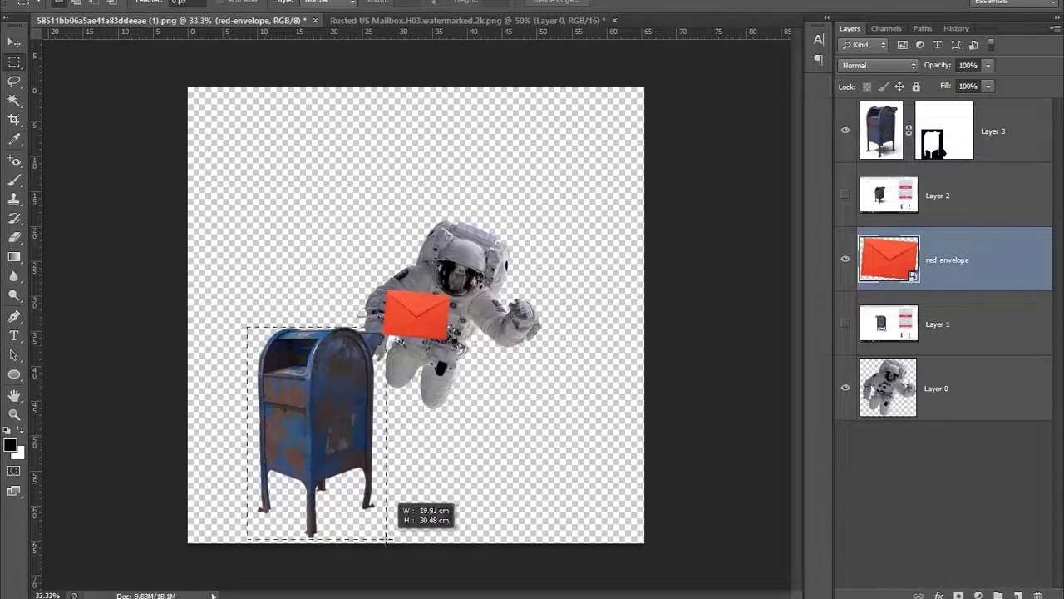
{"action": "left_click", "coordinate": [889, 150]}
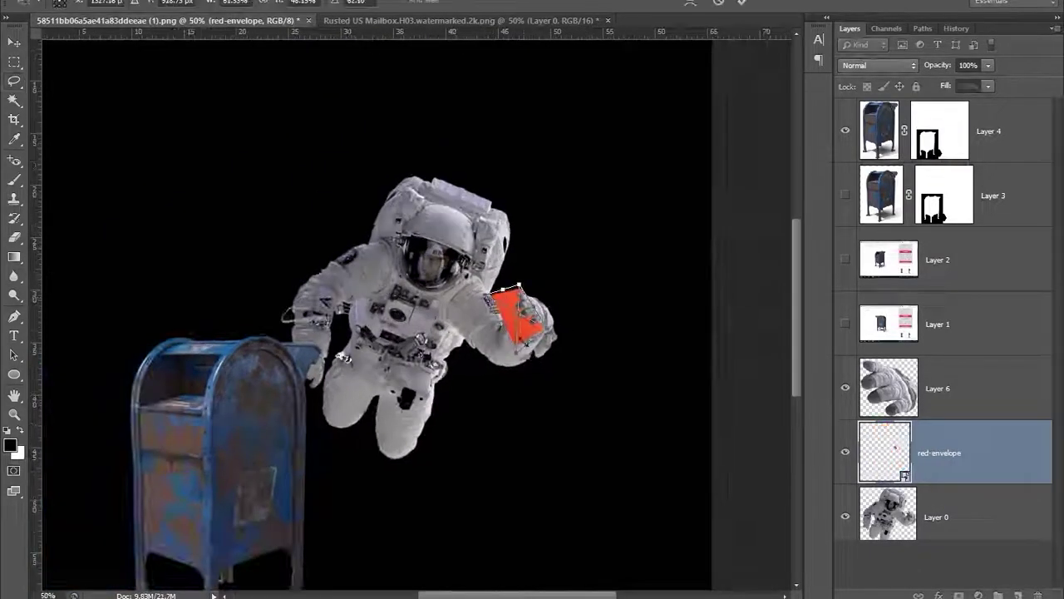
{"action": "left_click_drag", "start_coordinate": [526, 343], "coordinate": [523, 346]}
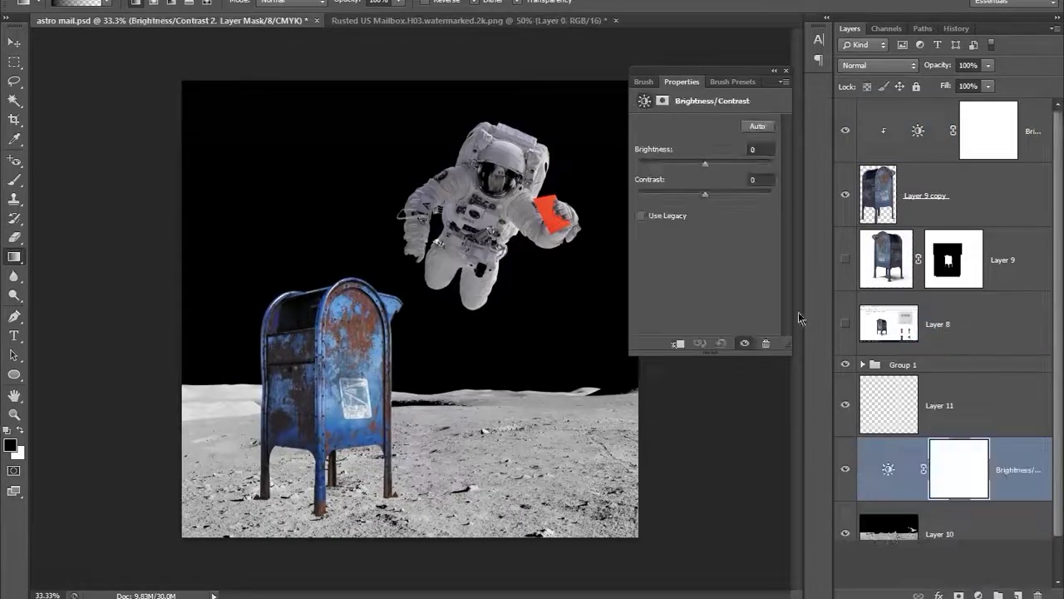
Step: Duplicate the mailbox layer and darken the copy to black with Hue/Saturation
{"action": "left_click", "coordinate": [908, 218]}
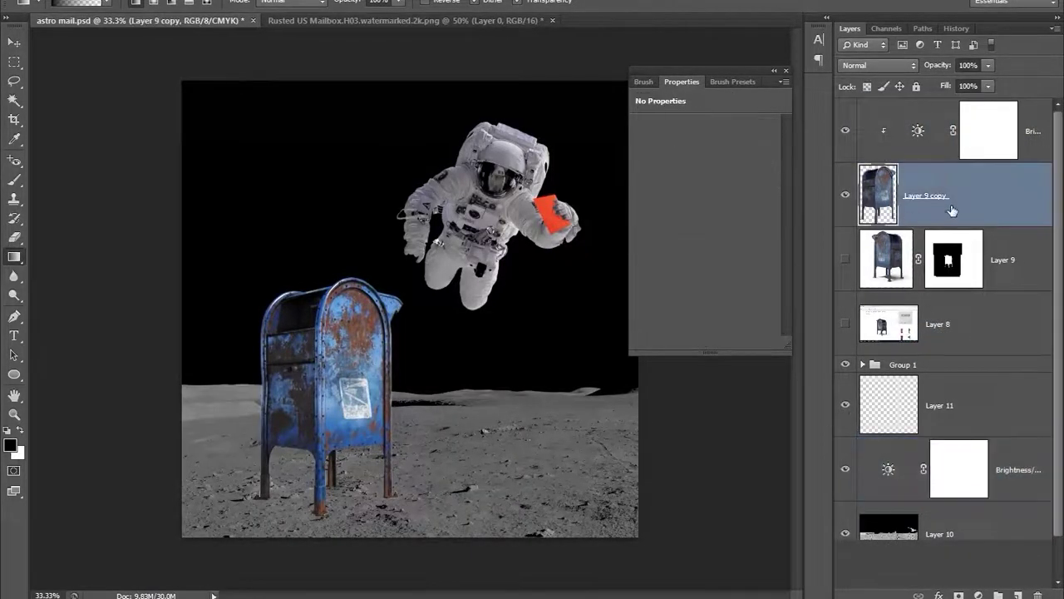
{"action": "key", "text": "ctrl+j"}
{"action": "key", "text": "ctrl+t"}
{"action": "key", "text": "Return"}
{"action": "key", "text": "ctrl+t"}
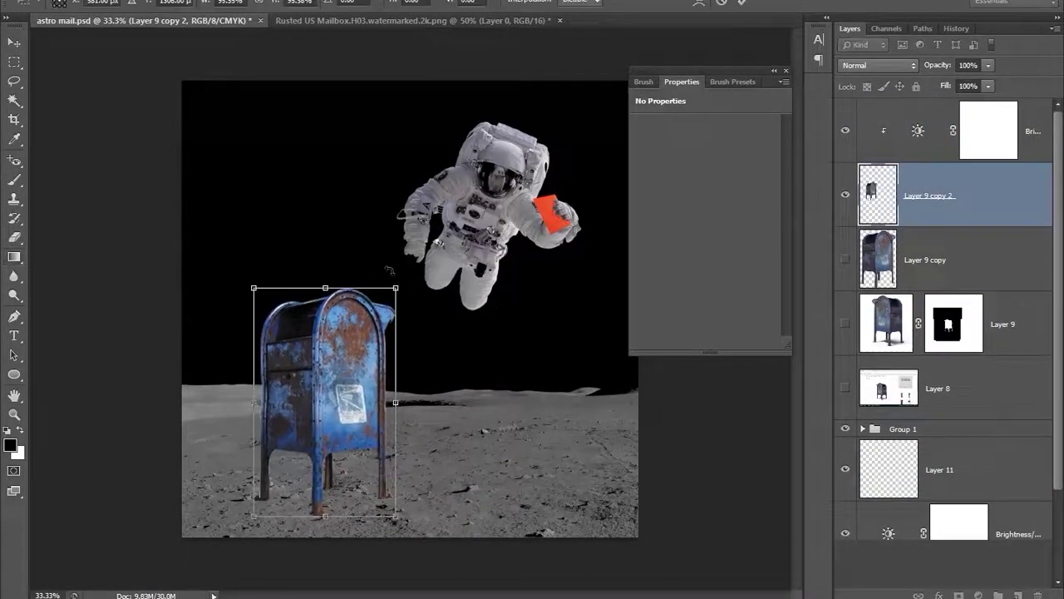
{"action": "key", "text": "Return"}
{"action": "key", "text": "ctrl+u"}
{"action": "left_click_drag", "start_coordinate": [807, 185], "coordinate": [727, 184]}
{"action": "key", "text": "Return"}
Step: Duplicate the black silhouette and try rotating it down toward the ground
{"action": "key", "text": "Delete"}
{"action": "key", "text": "ctrl+j"}
{"action": "key", "text": "ctrl+u"}
{"action": "key", "text": "Return"}
{"action": "key", "text": "ctrl+t"}
{"action": "left_click_drag", "start_coordinate": [492, 549], "coordinate": [562, 382]}
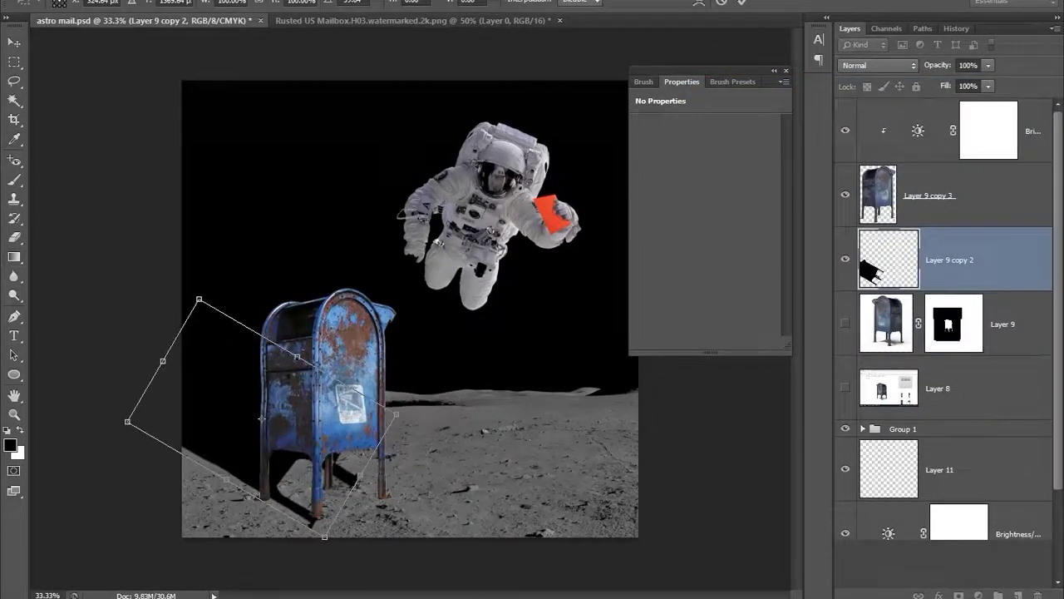
Step: Distort the silhouette into a flat shadow stretching left across the lunar ground
{"action": "key", "text": "Escape"}
{"action": "key", "text": "ctrl+t"}
{"action": "left_click_drag", "start_coordinate": [321, 287], "coordinate": [292, 470]}
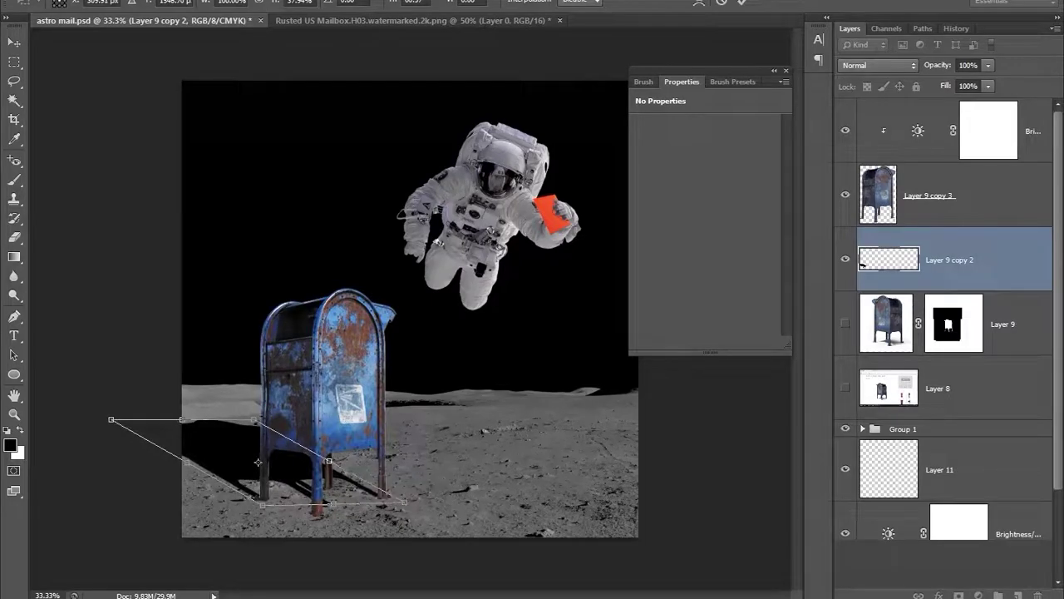
{"action": "left_click_drag", "start_coordinate": [97, 430], "coordinate": [110, 430]}
{"action": "left_click_drag", "start_coordinate": [209, 398], "coordinate": [215, 429]}
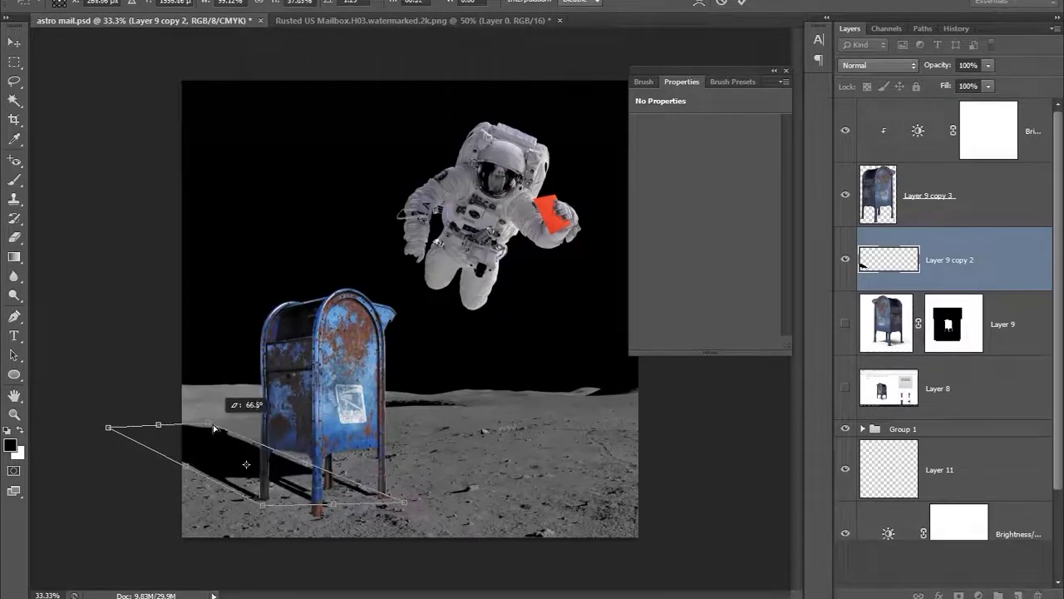
{"action": "key", "text": "Return"}
{"action": "key", "text": "ctrl+plus"}
{"action": "key", "text": "ctrl+plus"}
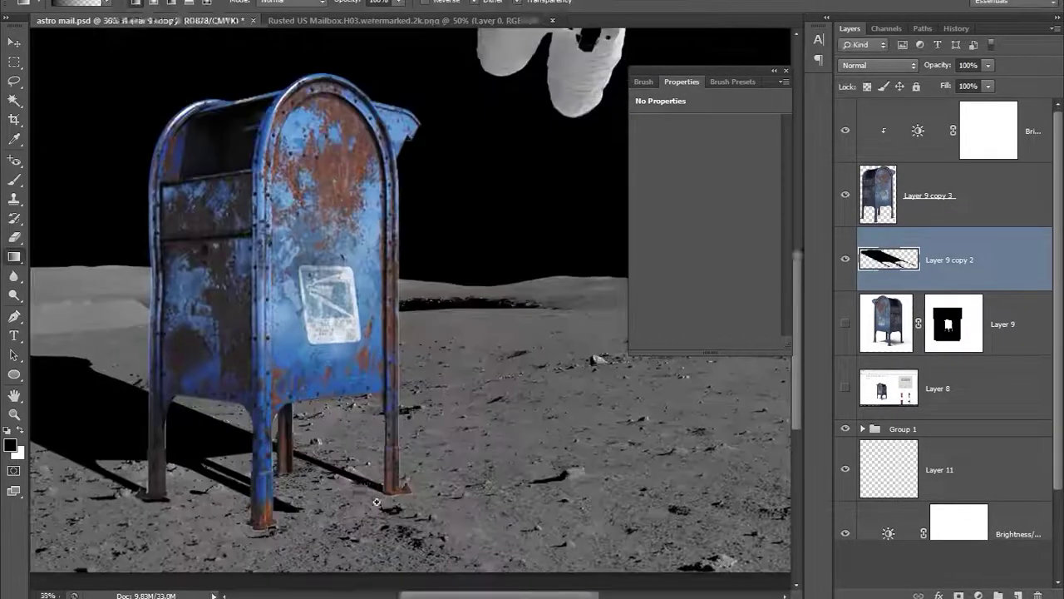
Step: Erase stray shadow with a 29 px eraser and copy the shadow onto a new layer
{"action": "key", "text": "ctrl+plus"}
{"action": "key", "text": "e"}
{"action": "right_click", "coordinate": [205, 407]}
{"action": "double_click", "coordinate": [223, 510]}
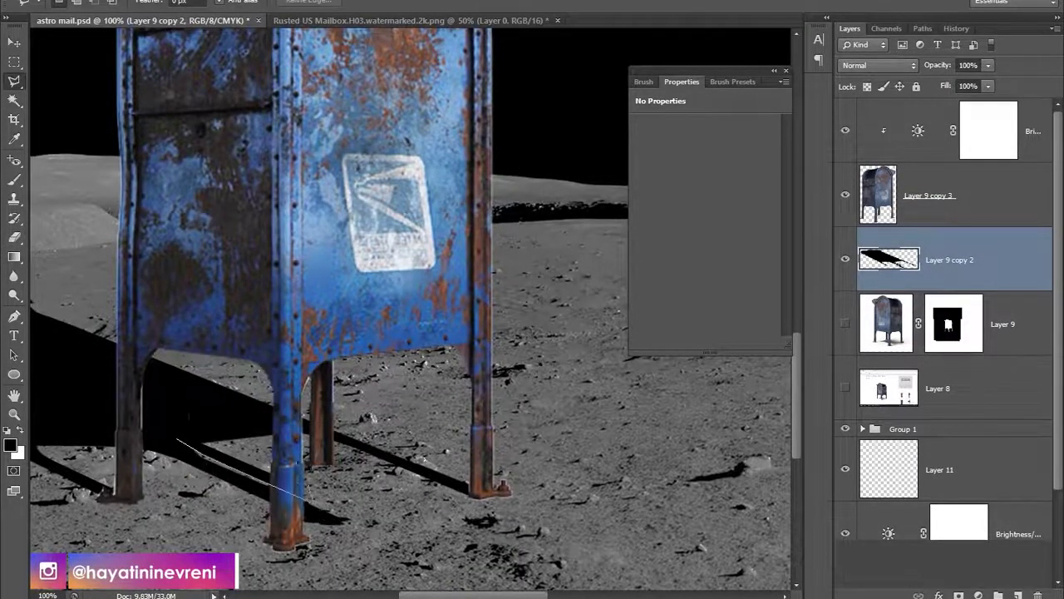
{"action": "key", "text": "ctrl+j"}
{"action": "key", "text": "v"}
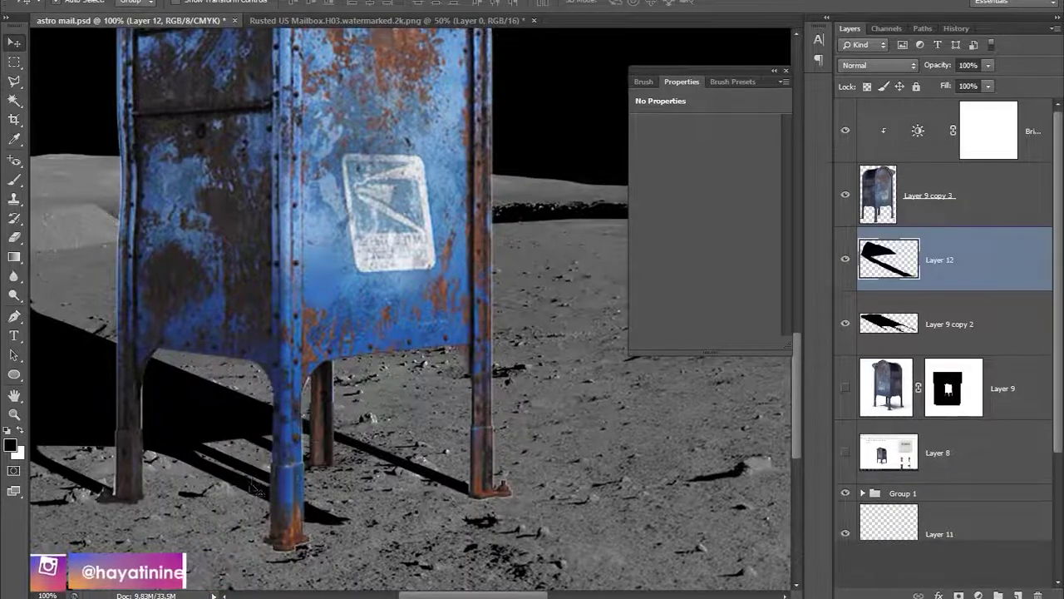
Step: Lasso a leg shadow piece, shift it into place, merge the pieces, and lower opacity to 91%
{"action": "key", "text": "l"}
{"action": "double_click", "coordinate": [247, 556]}
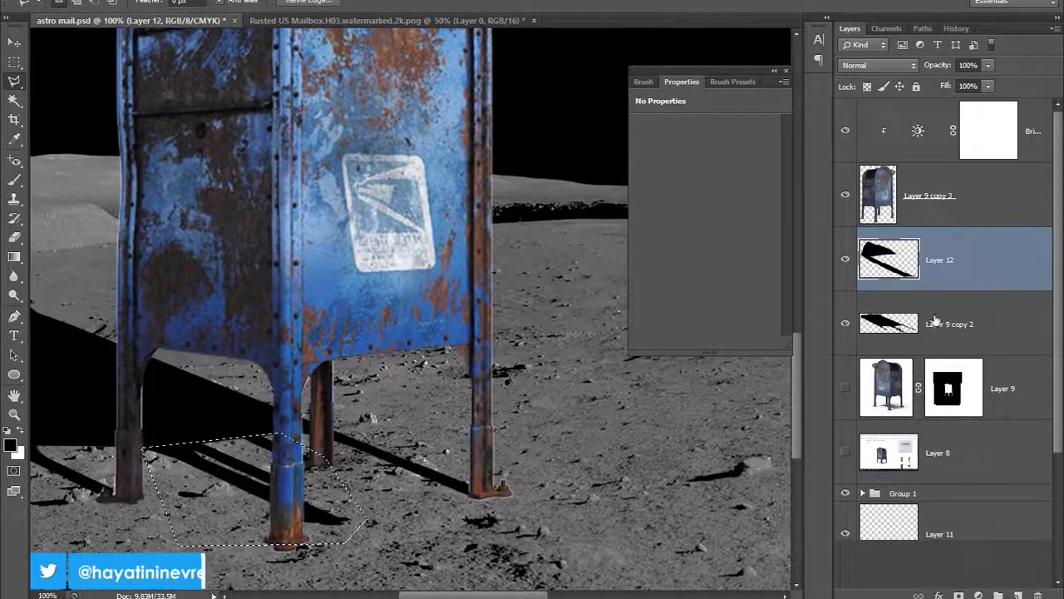
{"action": "key", "text": "ctrl+j"}
{"action": "key", "text": "v"}
{"action": "left_click_drag", "start_coordinate": [258, 479], "coordinate": [216, 506]}
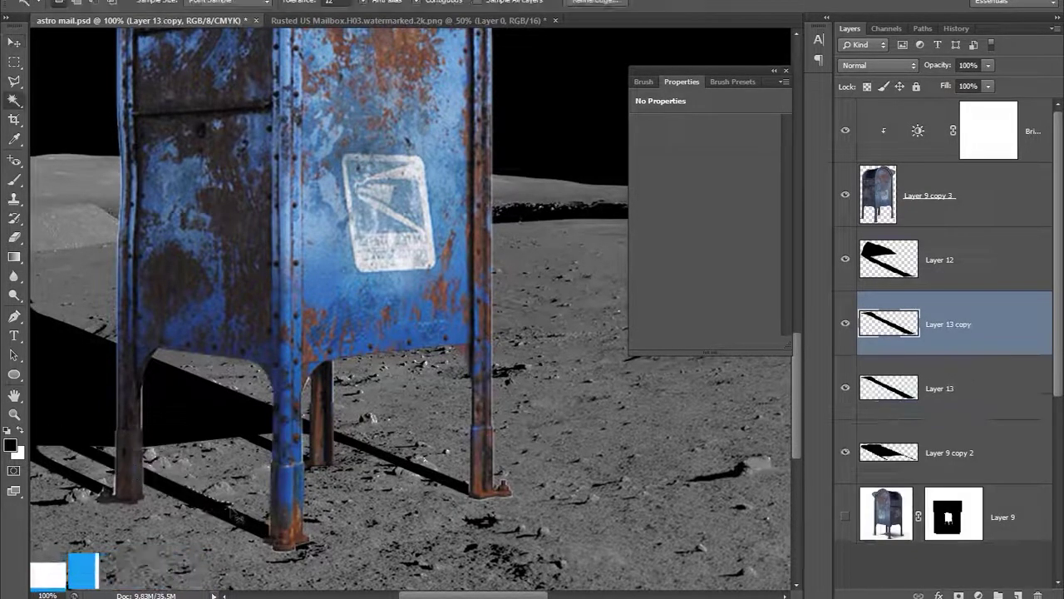
{"action": "key", "text": "ctrl+minus"}
{"action": "key", "text": "ctrl+minus"}
{"action": "key", "text": "ctrl+minus"}
{"action": "key", "text": "ctrl+e"}
{"action": "key", "text": "ctrl+e"}
{"action": "left_click", "coordinate": [988, 86]}
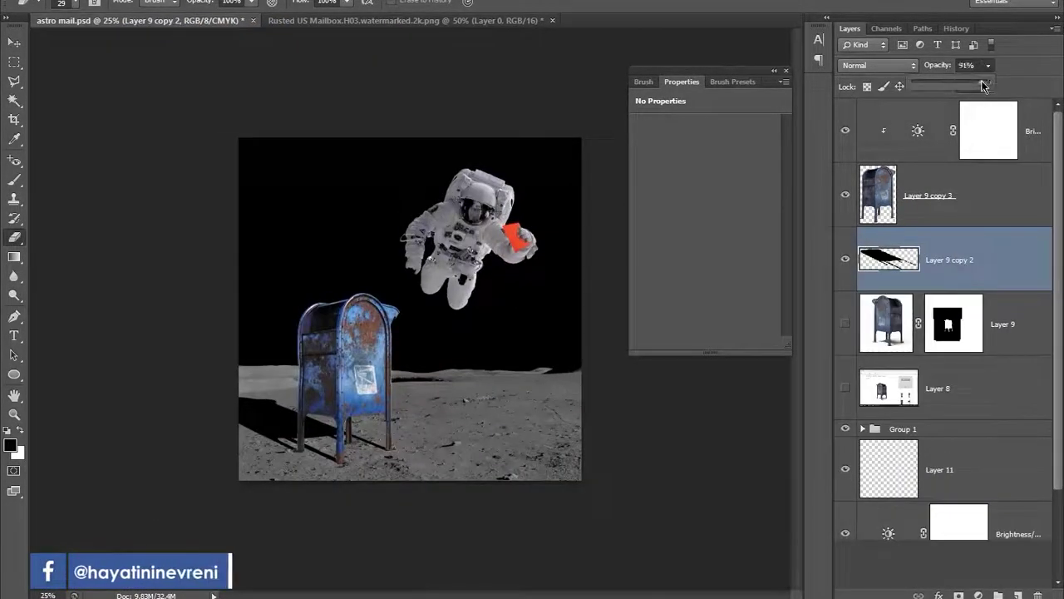
Step: Soften the mailbox shadow with the Blur tool
{"action": "left_click", "coordinate": [13, 278]}
{"action": "right_click", "coordinate": [343, 358]}
{"action": "key", "text": "Return"}
{"action": "scroll", "coordinate": [338, 316], "scroll_direction": "up", "scroll_amount": 2}
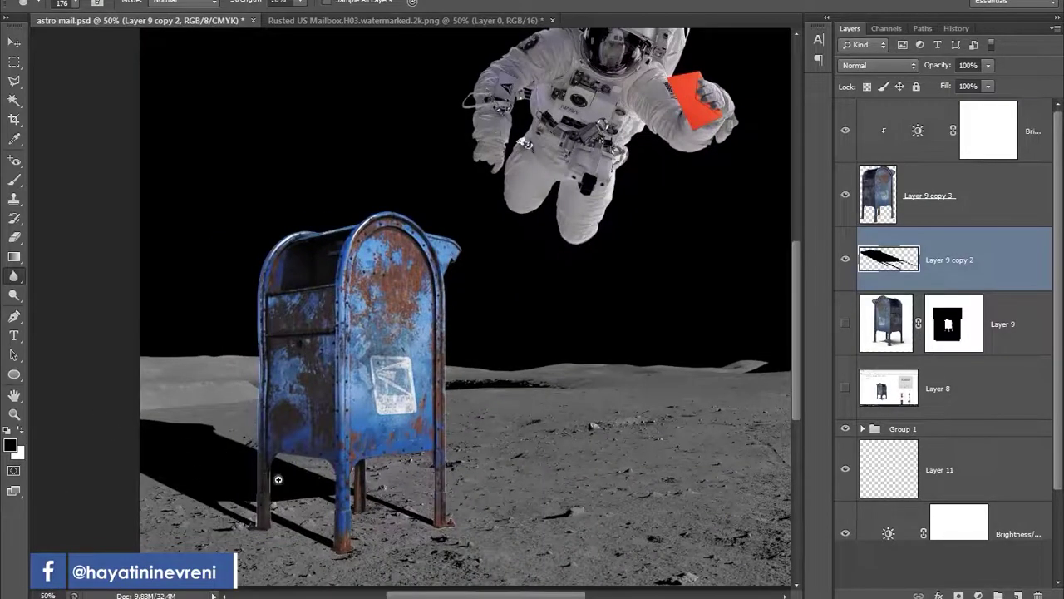
Step: Add a layer mask to the shadow and brush its far end so it fades out
{"action": "key", "text": "g"}
{"action": "left_click", "coordinate": [958, 596]}
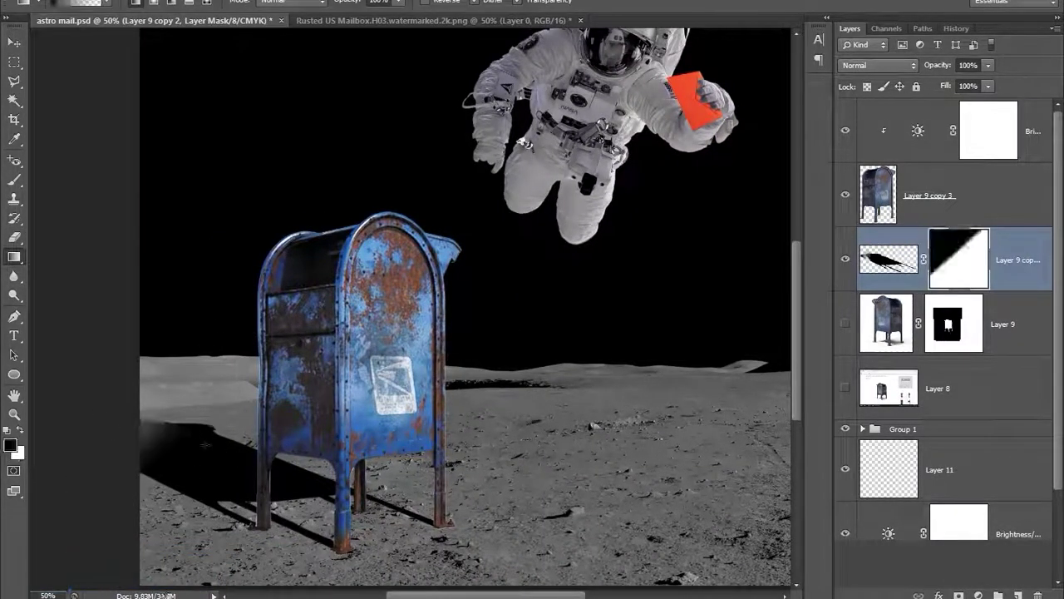
{"action": "key", "text": "b"}
{"action": "right_click", "coordinate": [341, 326]}
{"action": "key", "text": "Return"}
{"action": "left_click_drag", "start_coordinate": [175, 433], "coordinate": [208, 465]}
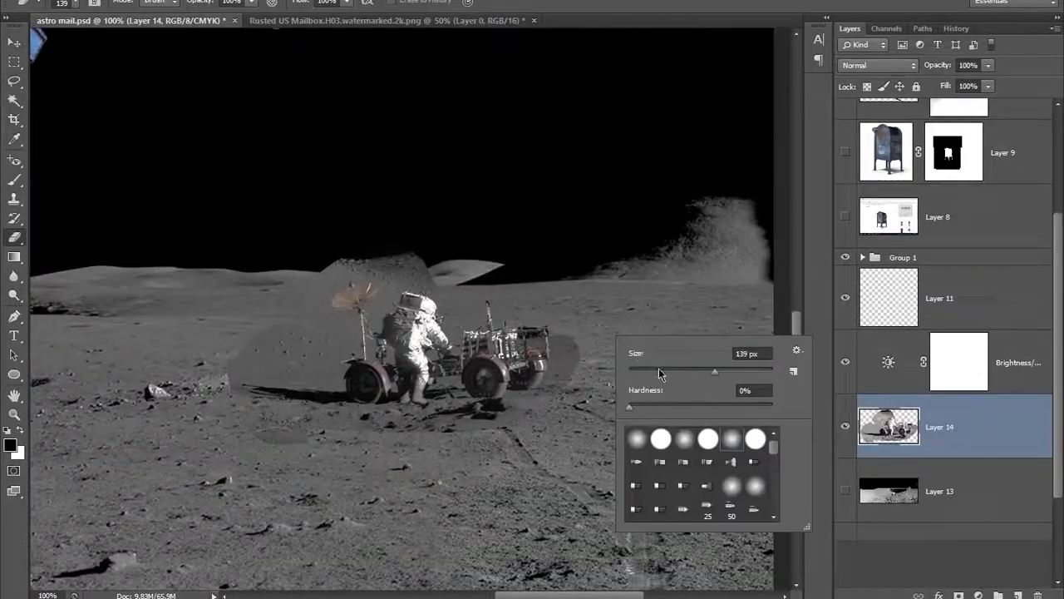
Step: Blend the rover photo's edges by erasing at 43 px and masking with a 64 px brush
{"action": "left_click_drag", "start_coordinate": [659, 374], "coordinate": [644, 374]}
{"action": "left_click", "coordinate": [500, 420]}
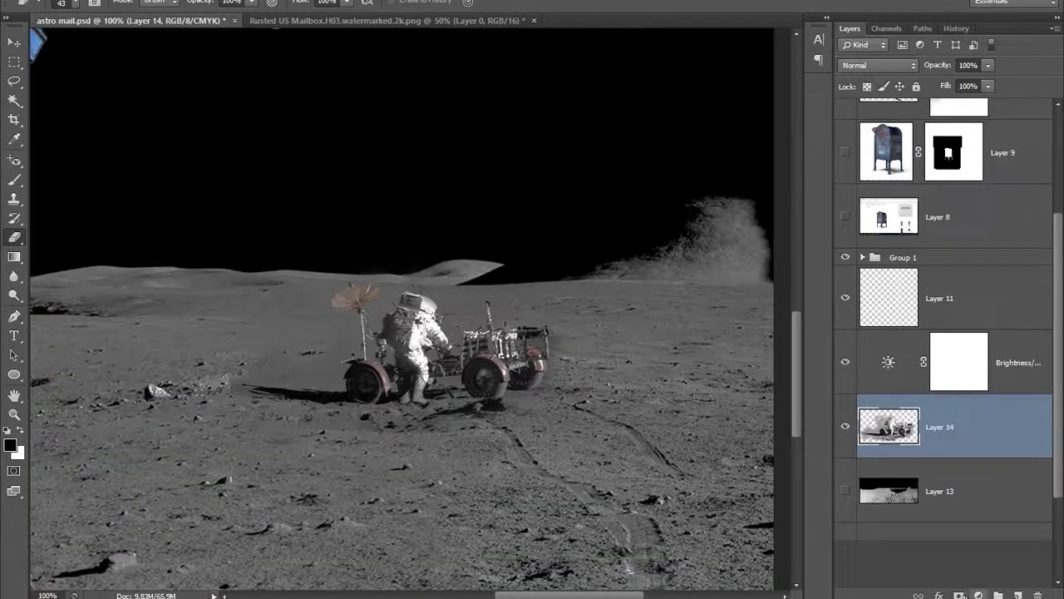
{"action": "left_click", "coordinate": [959, 596]}
{"action": "key", "text": "b"}
{"action": "right_click", "coordinate": [524, 403]}
{"action": "left_click", "coordinate": [545, 412]}
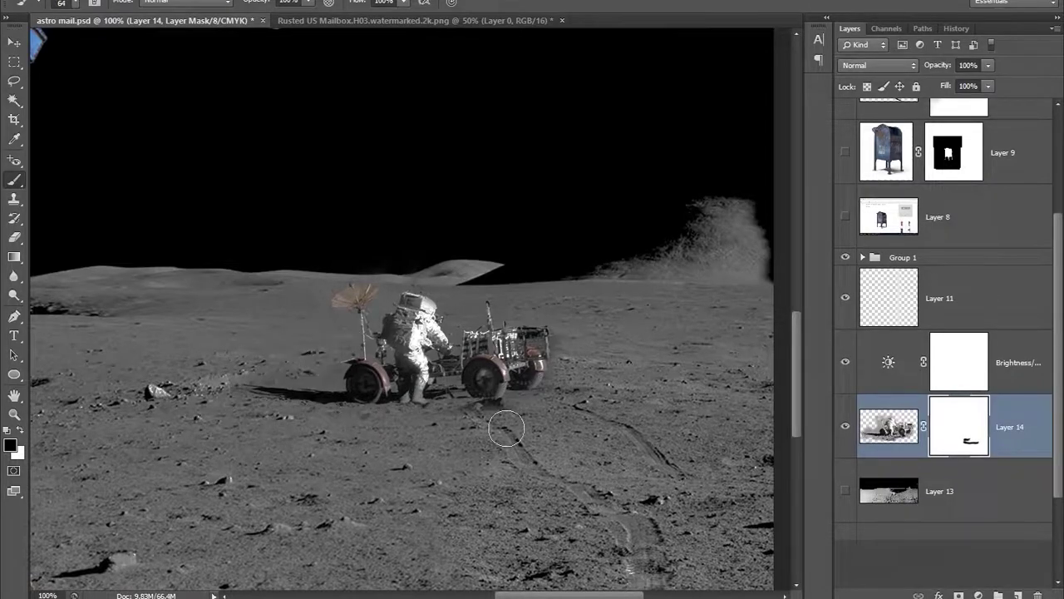
Step: Add a Color Lookup adjustment layer at the top of the layer stack
{"action": "key", "text": "ctrl+minus"}
{"action": "key", "text": "ctrl+minus"}
{"action": "key", "text": "ctrl+minus"}
{"action": "key", "text": "v"}
{"action": "left_click", "coordinate": [491, 208]}
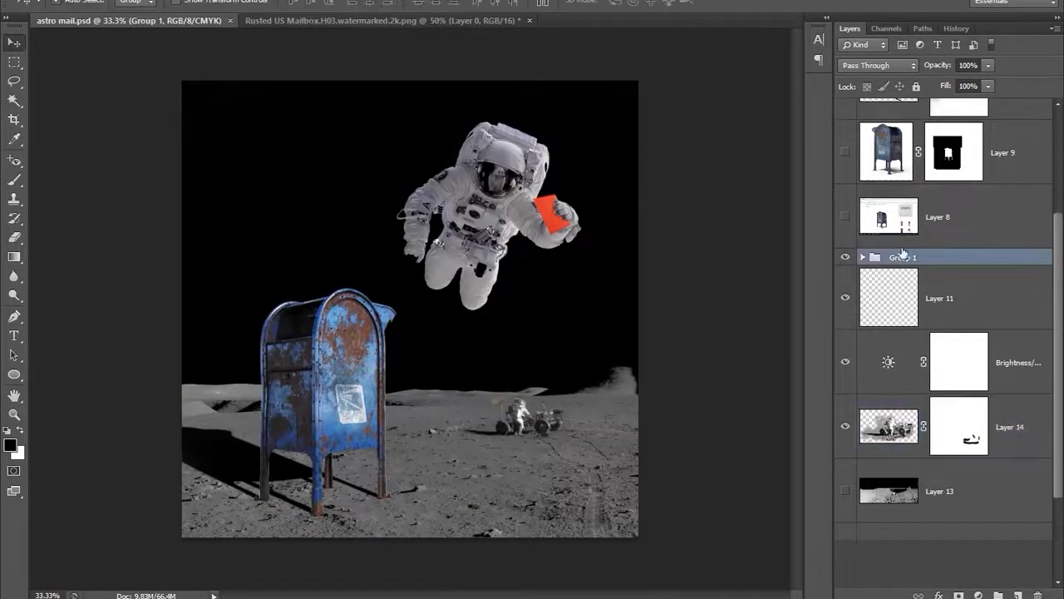
{"action": "left_click", "coordinate": [554, 212], "text": "ctrl"}
{"action": "scroll", "coordinate": [948, 333], "scroll_direction": "up", "scroll_amount": 5}
{"action": "left_click", "coordinate": [998, 131]}
{"action": "left_click", "coordinate": [979, 595]}
{"action": "left_click", "coordinate": [969, 496]}
{"action": "left_click", "coordinate": [734, 126]}
Step: Try the Filmstock_50 colour lookup, then discard the Color Lookup adjustment
{"action": "left_click", "coordinate": [715, 200]}
{"action": "key", "text": "Down"}
{"action": "key", "text": "Down"}
{"action": "key", "text": "Down"}
{"action": "key", "text": "Down"}
{"action": "key", "text": "Down"}
{"action": "key", "text": "Down"}
{"action": "key", "text": "Down"}
{"action": "key", "text": "Down"}
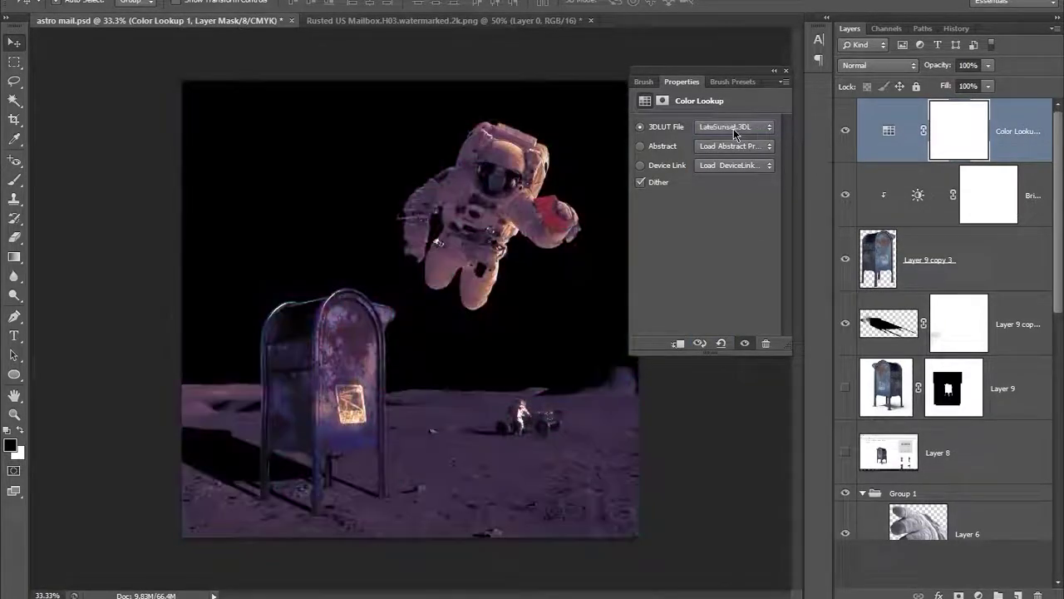
{"action": "key", "text": "Down"}
{"action": "key", "text": "Down"}
{"action": "key", "text": "Down"}
{"action": "key", "text": "Delete"}
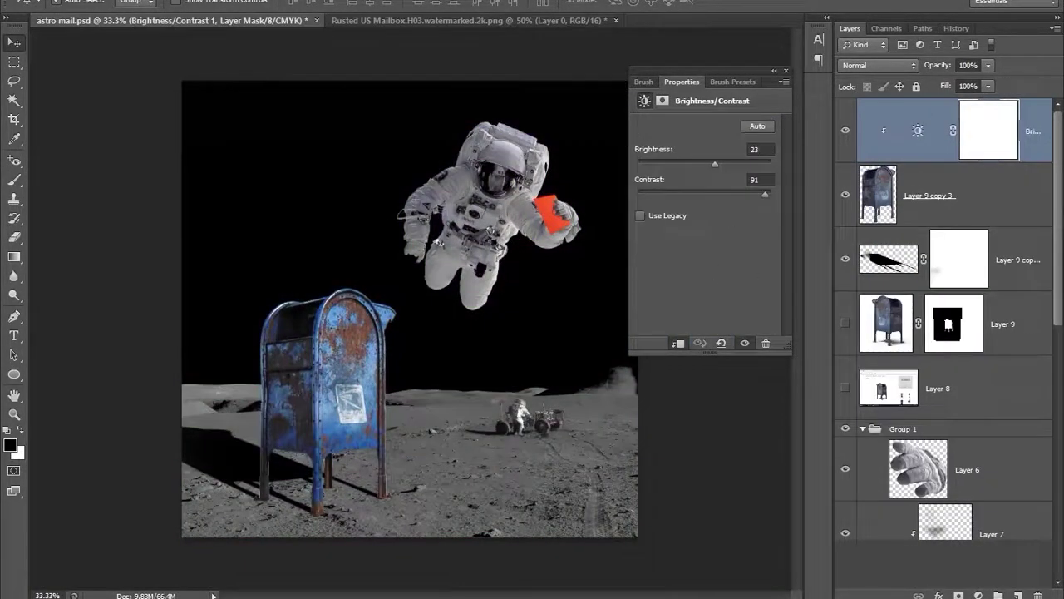
Step: Write 'to earth' in white on the mailbox front with the Type tool
{"action": "key", "text": "t"}
{"action": "left_click", "coordinate": [339, 360]}
{"action": "type", "text": "to"}
{"action": "key", "text": "ctrl+Return"}
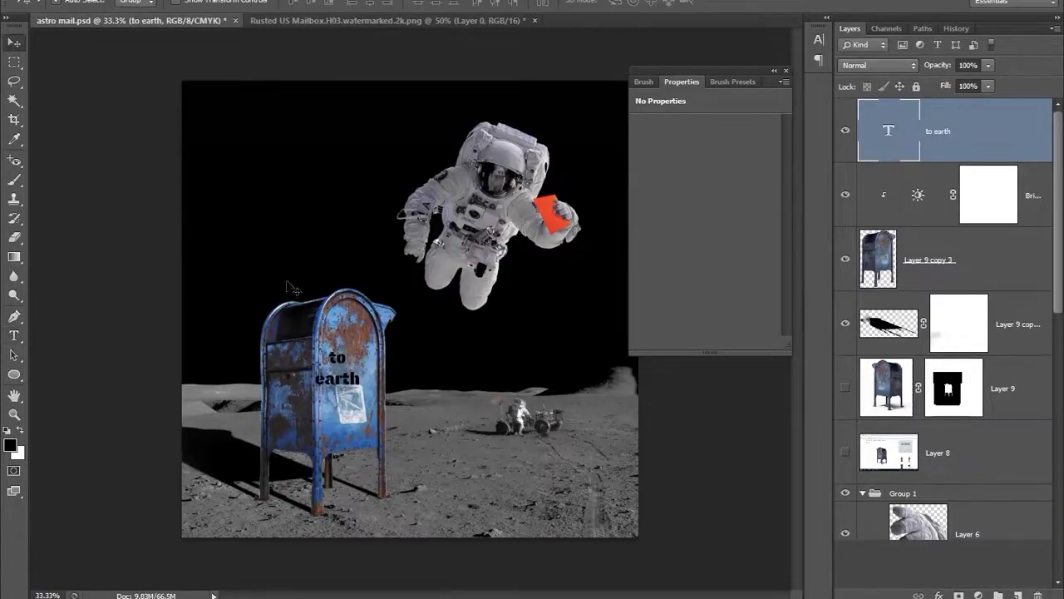
{"action": "key", "text": "ctrl+1"}
{"action": "key", "text": "b"}
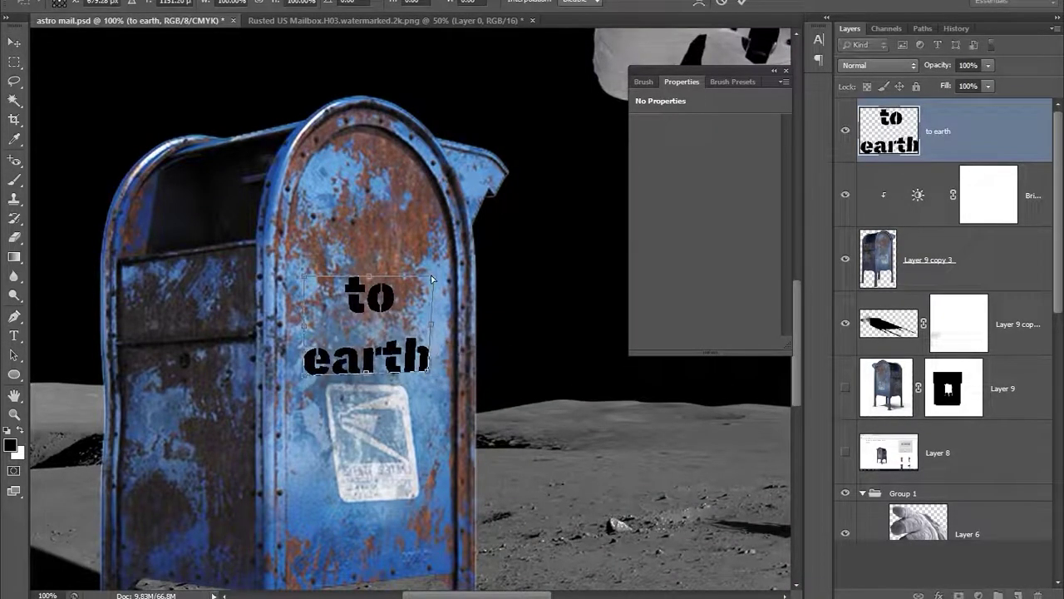
{"action": "left_click", "coordinate": [14, 278]}
Step: Duplicate the lettering in Overlay at lower opacity, merge it, and move Layer 15 above Layer 12
{"action": "key", "text": "v"}
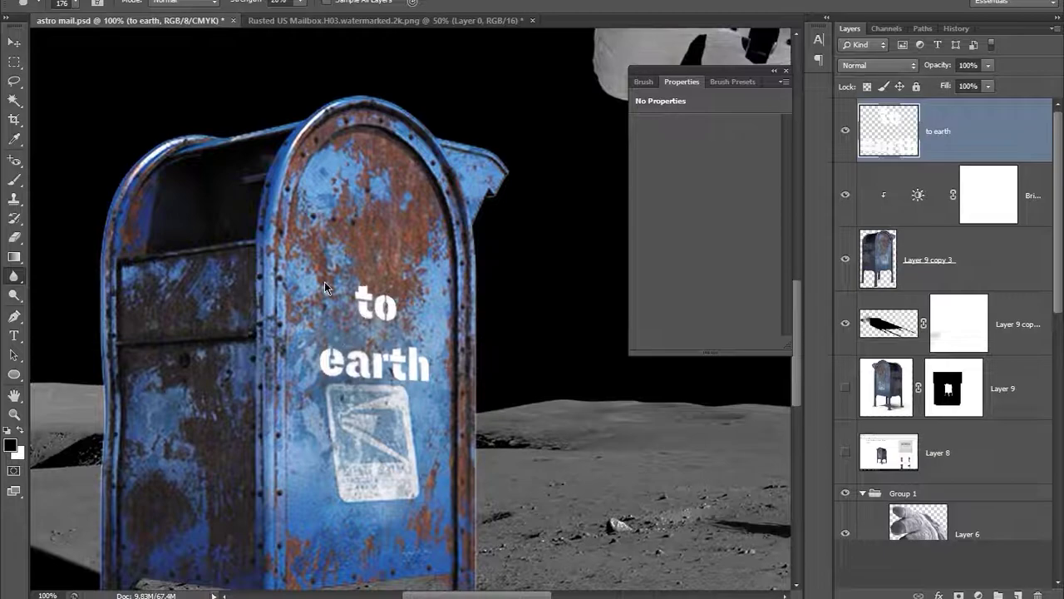
{"action": "key", "text": "ctrl+j"}
{"action": "key", "text": "shift+alt+o"}
{"action": "key", "text": "9"}
{"action": "key", "text": "1"}
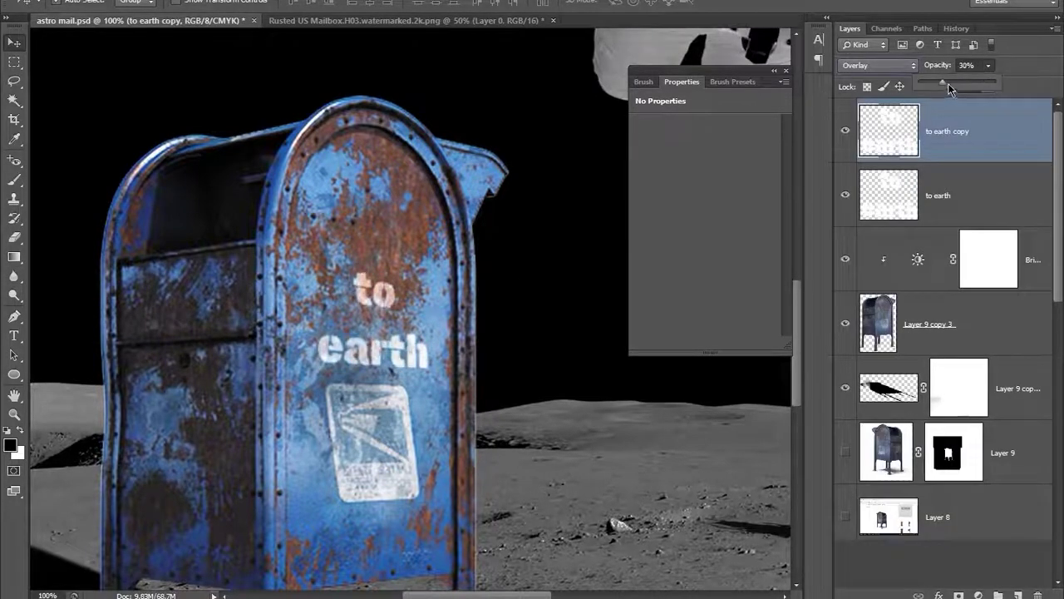
{"action": "key", "text": "ctrl+e"}
{"action": "key", "text": "ctrl+minus"}
{"action": "key", "text": "ctrl+minus"}
{"action": "left_click_drag", "start_coordinate": [931, 430], "coordinate": [930, 399]}
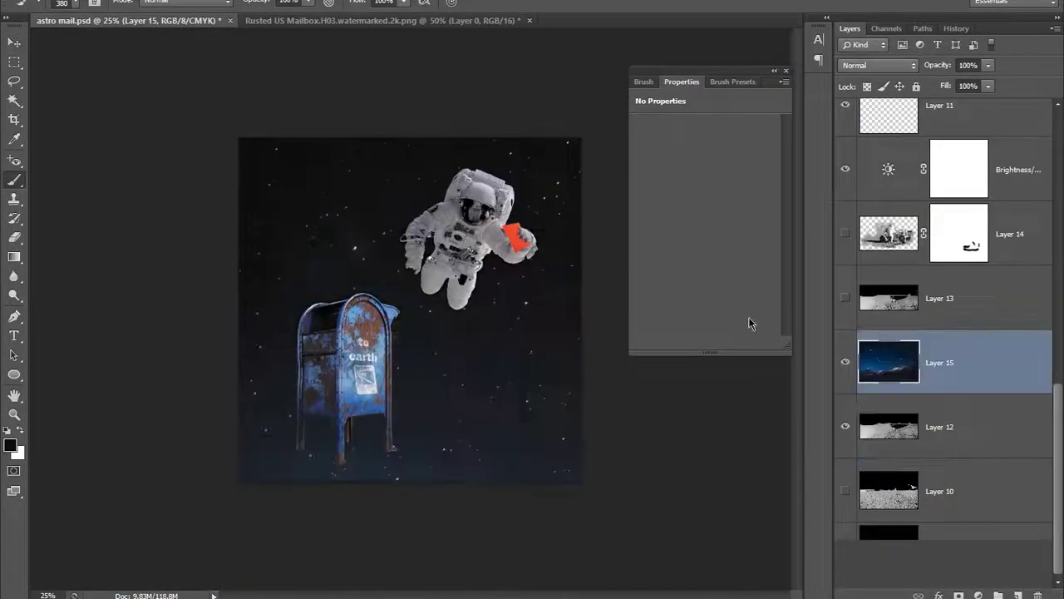
Step: Enlarge the starry sky layer, Layer 15, to reveal the mountains
{"action": "key", "text": "ctrl+t"}
{"action": "left_click_drag", "start_coordinate": [592, 303], "coordinate": [594, 250]}
{"action": "key", "text": "Return"}
{"action": "scroll", "coordinate": [873, 65], "scroll_direction": "down", "scroll_amount": 5}
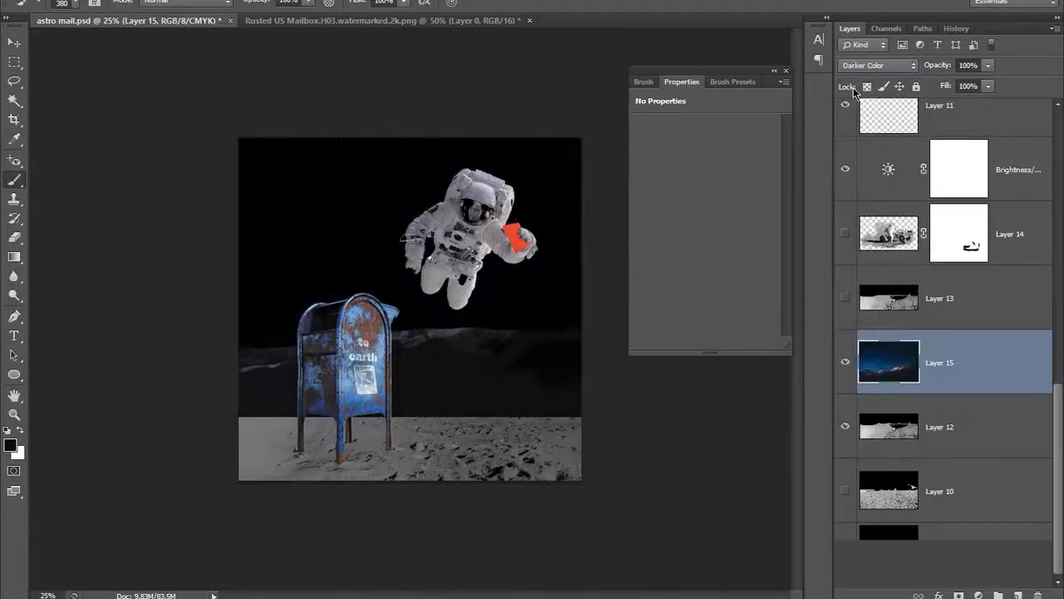
{"action": "scroll", "coordinate": [873, 64], "scroll_direction": "down", "scroll_amount": 2}
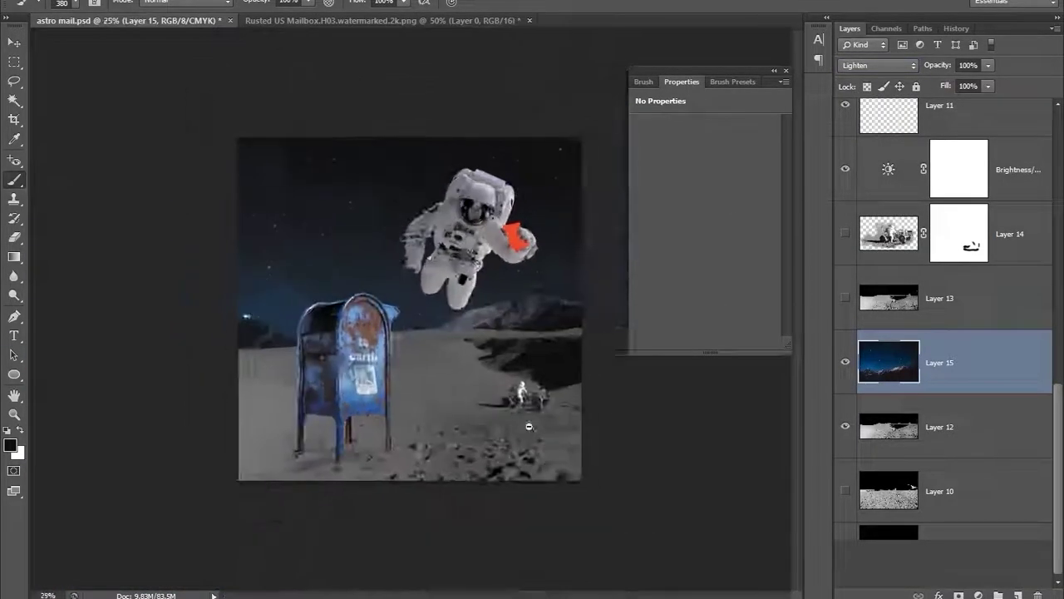
Step: Show Layer 12 and add Brightness/Contrast with brightness -23 and contrast 28
{"action": "key", "text": "e"}
{"action": "left_click", "coordinate": [847, 424]}
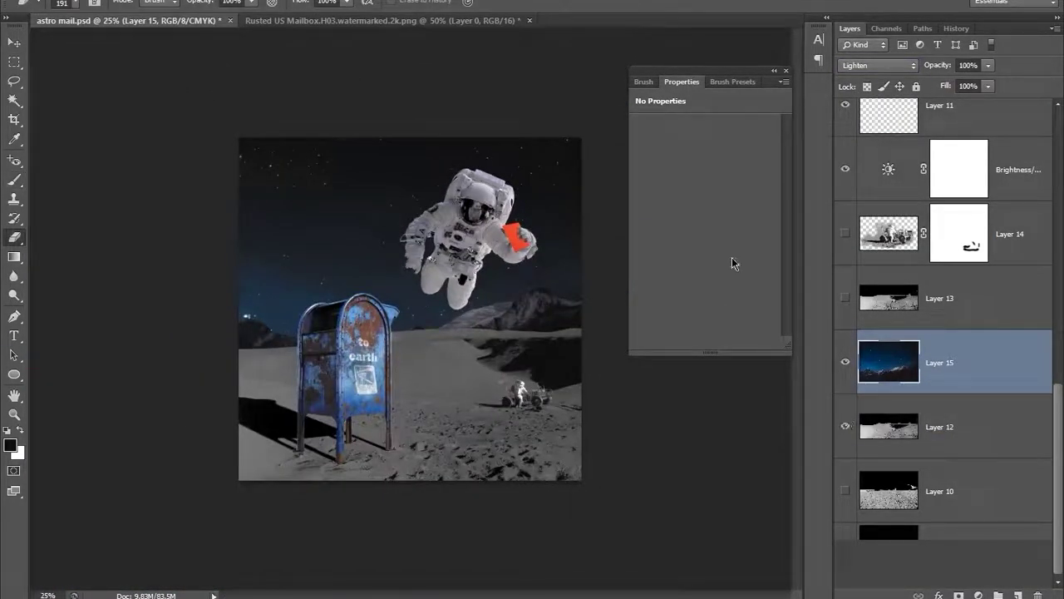
{"action": "scroll", "coordinate": [948, 332], "scroll_direction": "up", "scroll_amount": 5}
{"action": "left_click", "coordinate": [979, 595]}
{"action": "left_click", "coordinate": [948, 358]}
{"action": "mouse_move", "coordinate": [705, 162]}
{"action": "left_mouse_down"}
{"action": "mouse_move", "coordinate": [671, 162]}
{"action": "mouse_move", "coordinate": [695, 163]}
{"action": "left_mouse_up"}
{"action": "left_click_drag", "start_coordinate": [771, 192], "coordinate": [725, 193]}
{"action": "left_click", "coordinate": [877, 437]}
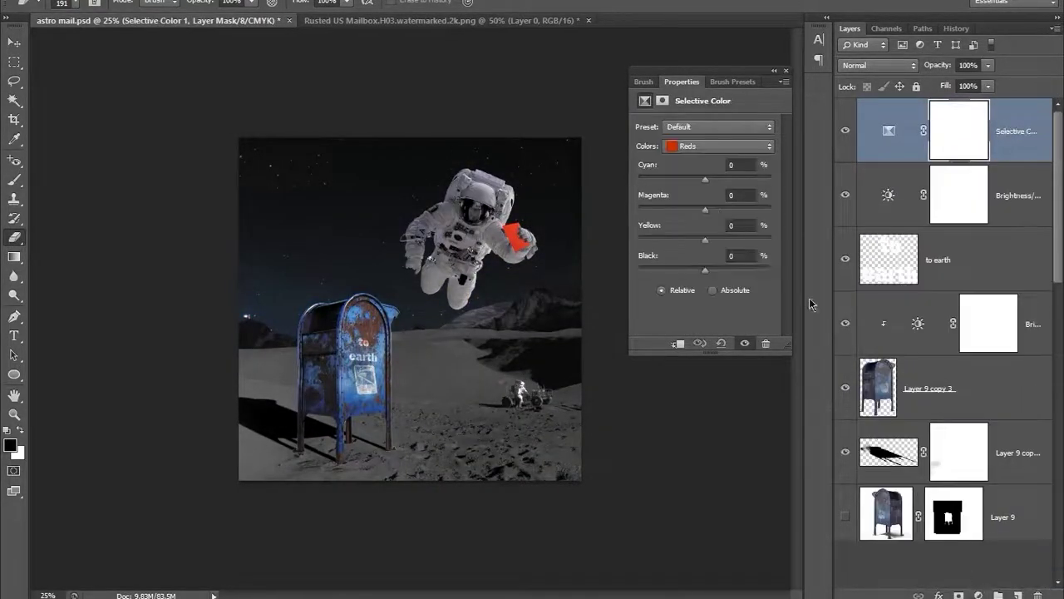
Step: In Selective Color, push Blacks toward blue, strip yellow from Whites, and shift Cyans toward green
{"action": "mouse_move", "coordinate": [705, 270]}
{"action": "left_mouse_down"}
{"action": "mouse_move", "coordinate": [720, 270]}
{"action": "mouse_move", "coordinate": [697, 241]}
{"action": "mouse_move", "coordinate": [699, 209]}
{"action": "mouse_move", "coordinate": [627, 237]}
{"action": "left_mouse_up"}
{"action": "left_click", "coordinate": [719, 145]}
{"action": "left_click", "coordinate": [699, 117]}
{"action": "left_click", "coordinate": [720, 145]}
{"action": "left_click", "coordinate": [698, 183]}
{"action": "left_click", "coordinate": [719, 146]}
{"action": "left_click", "coordinate": [700, 198]}
{"action": "left_click_drag", "start_coordinate": [705, 208], "coordinate": [646, 209]}
{"action": "left_click_drag", "start_coordinate": [706, 178], "coordinate": [700, 178]}
{"action": "left_click_drag", "start_coordinate": [638, 240], "coordinate": [743, 241]}
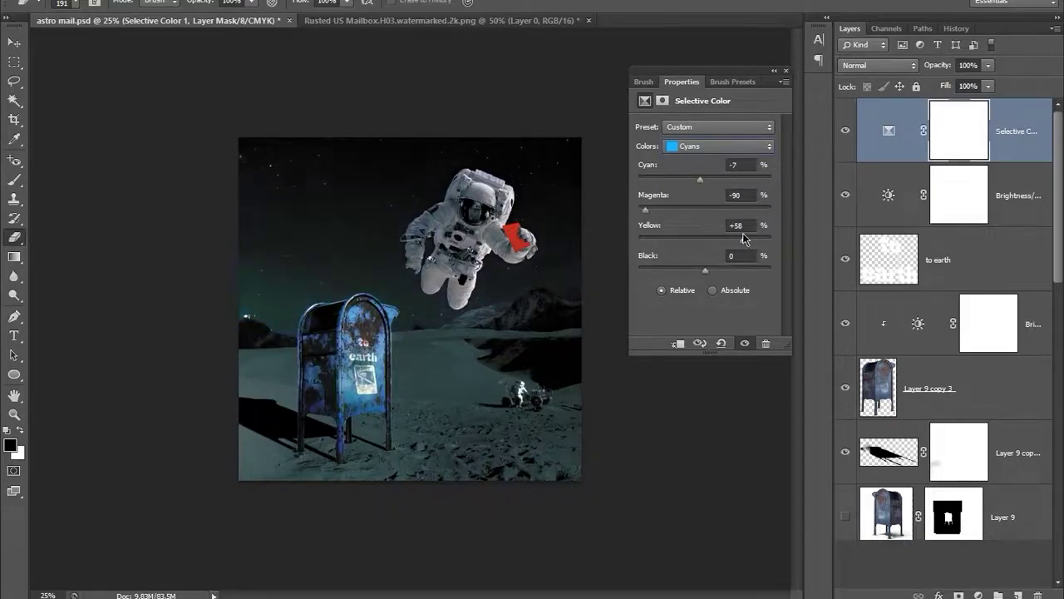
{"action": "left_click", "coordinate": [786, 72]}
Step: Add a fog layer with a Hue/Saturation tweak, delete its scaled copy, and add an empty layer
{"action": "left_click", "coordinate": [1017, 595]}
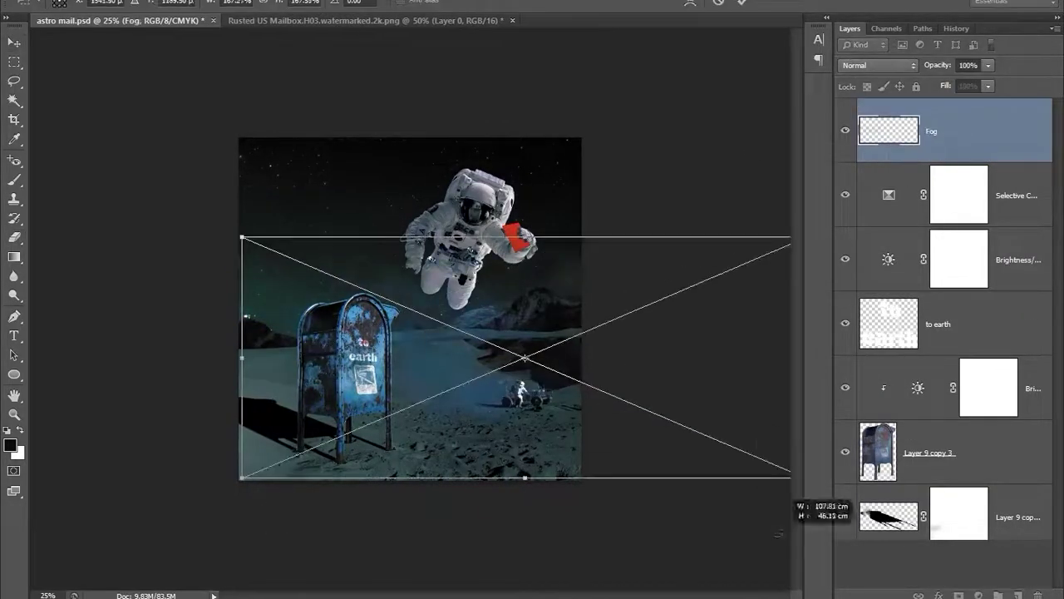
{"action": "key", "text": "ctrl+u"}
{"action": "key", "text": "Escape"}
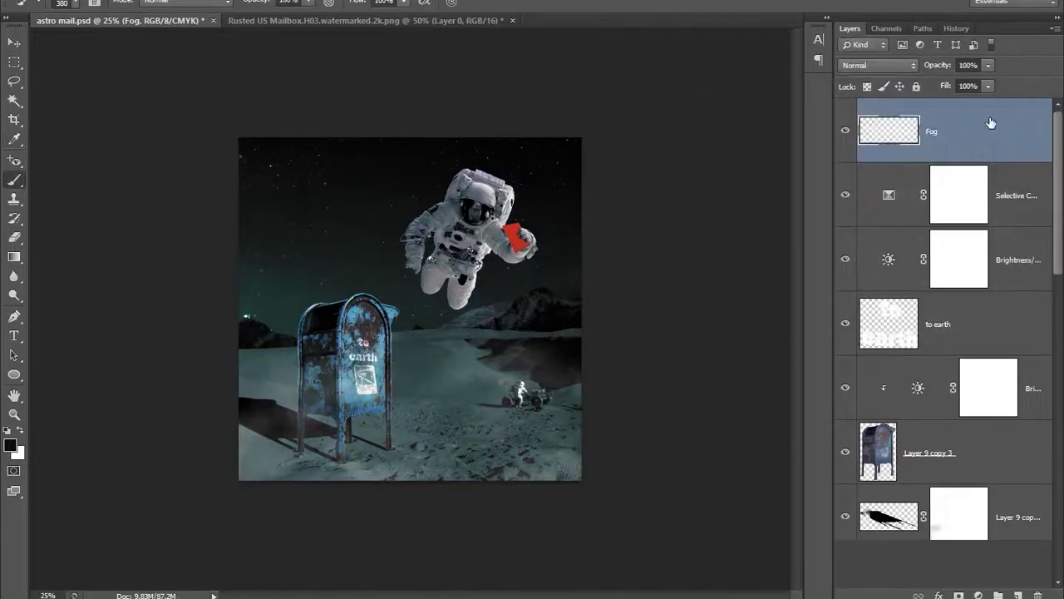
{"action": "key", "text": "ctrl+j"}
{"action": "key", "text": "ctrl+t"}
{"action": "left_click_drag", "start_coordinate": [704, 318], "coordinate": [677, 434]}
{"action": "key", "text": "Return"}
{"action": "key", "text": "b"}
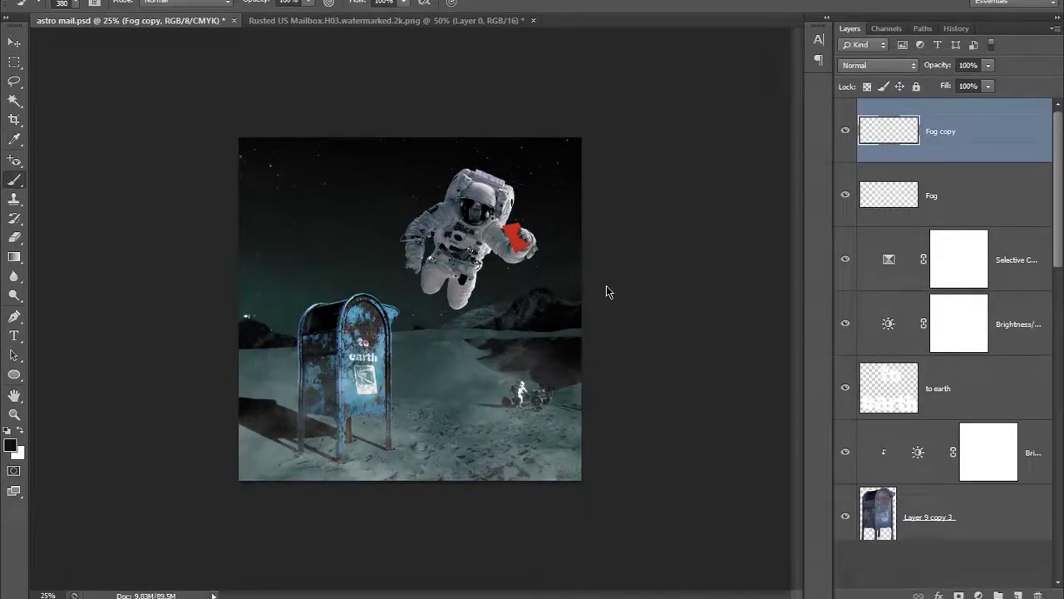
{"action": "key", "text": "Delete"}
{"action": "key", "text": "ctrl+d"}
{"action": "key", "text": "shift+ctrl+alt+n"}
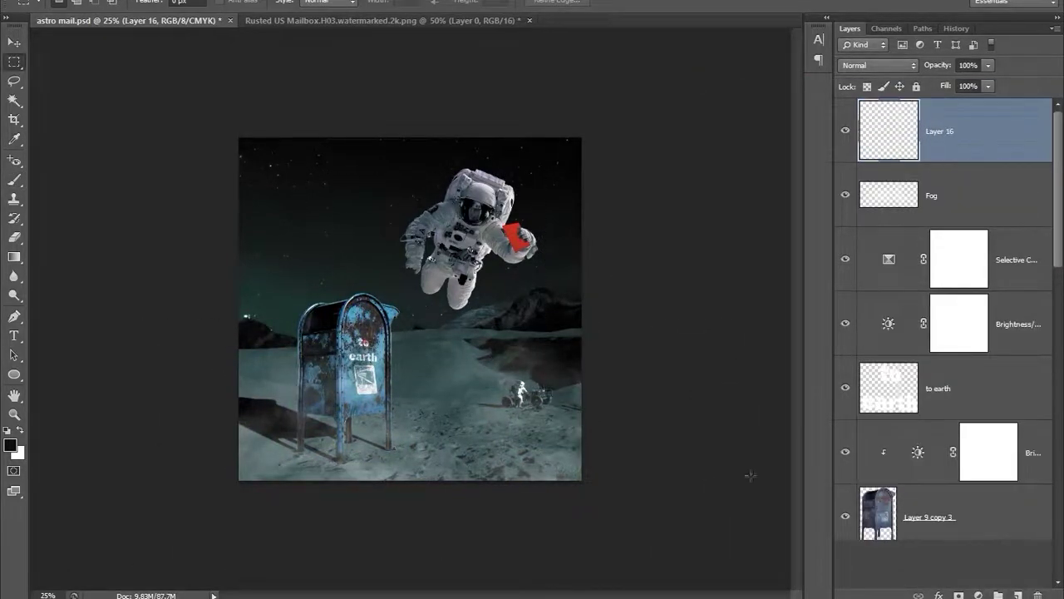
Step: Paint dark haze across the lower canvas on Layer 16 with a huge soft brush, erasing it around the mailbox
{"action": "right_click", "coordinate": [449, 356]}
{"action": "mouse_move", "coordinate": [605, 488]}
{"action": "left_mouse_down"}
{"action": "mouse_move", "coordinate": [230, 474]}
{"action": "mouse_move", "coordinate": [749, 452]}
{"action": "left_mouse_up"}
{"action": "key", "text": "e"}
{"action": "key", "text": "bracketleft"}
{"action": "key", "text": "bracketleft"}
{"action": "key", "text": "bracketleft"}
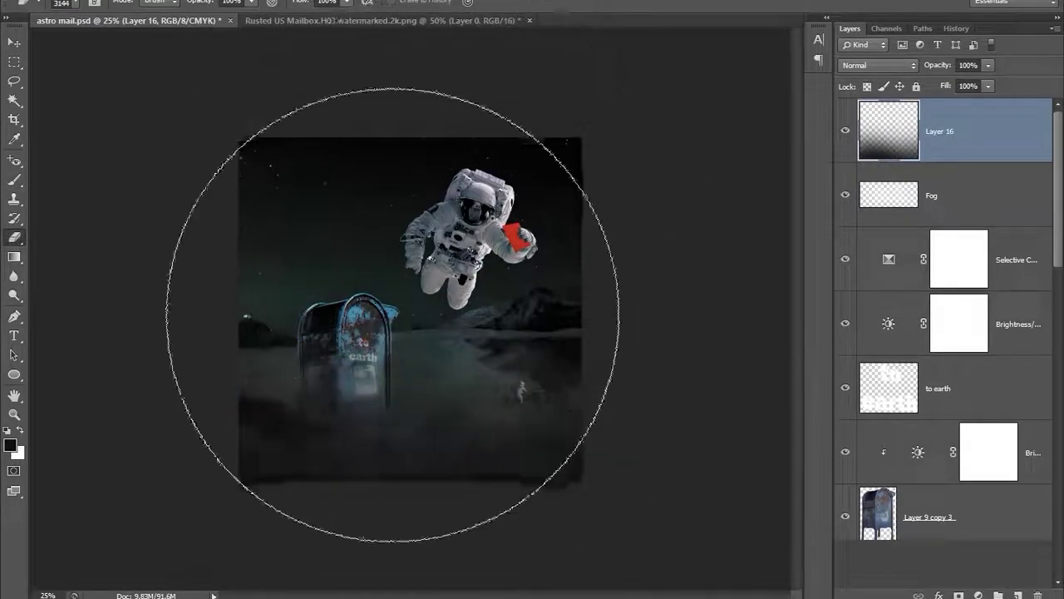
{"action": "left_click_drag", "start_coordinate": [396, 309], "coordinate": [358, 391]}
{"action": "left_click", "coordinate": [489, 267], "text": "ctrl"}
{"action": "left_click", "coordinate": [988, 65]}
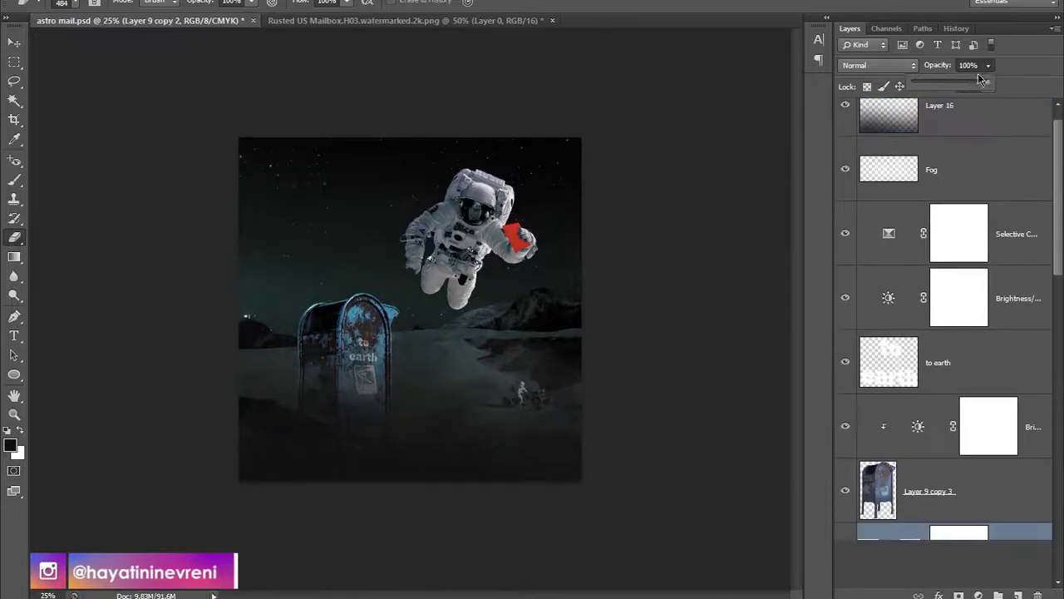
{"action": "left_click", "coordinate": [938, 110]}
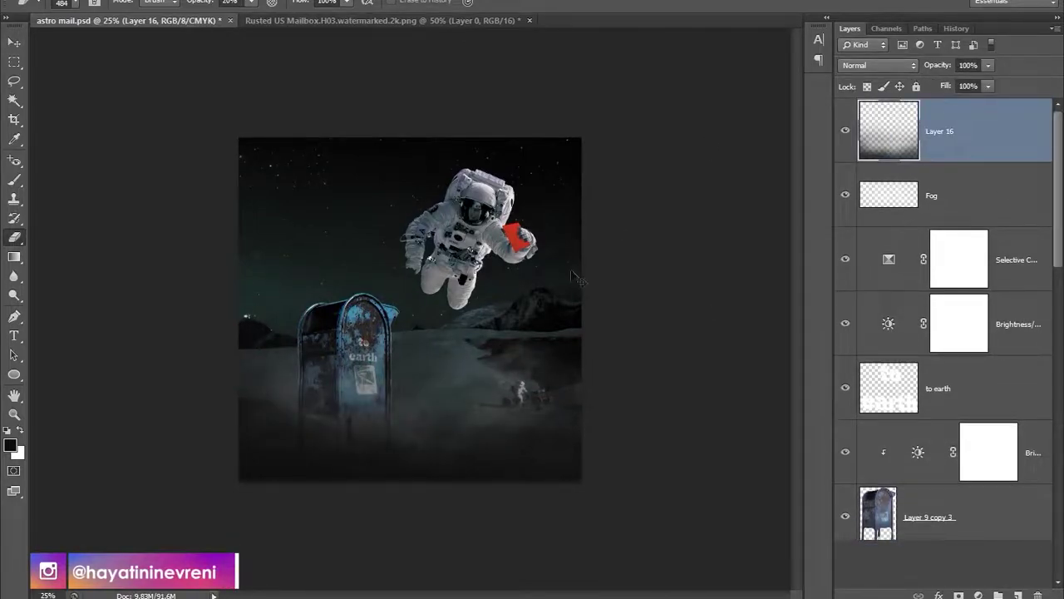
Step: Add a Color Lookup adjustment and step through lookup files to a teal look
{"action": "left_click", "coordinate": [981, 595]}
{"action": "left_click", "coordinate": [956, 512]}
{"action": "left_click", "coordinate": [734, 126]}
{"action": "left_click", "coordinate": [737, 349]}
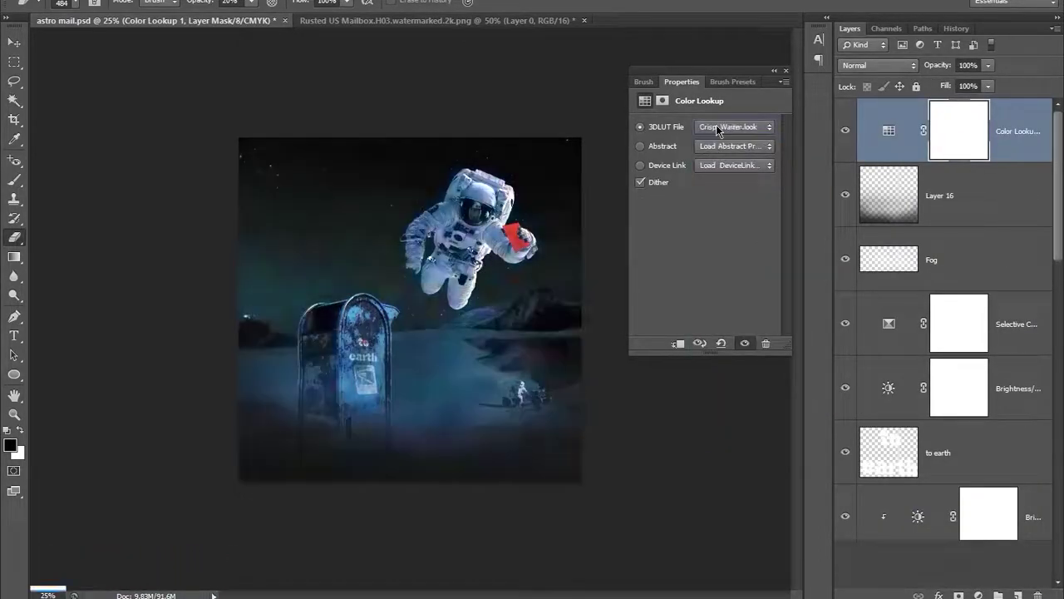
{"action": "key", "text": "Down"}
{"action": "key", "text": "Down"}
{"action": "key", "text": "Down"}
{"action": "key", "text": "Down"}
{"action": "key", "text": "Down"}
{"action": "key", "text": "Down"}
{"action": "key", "text": "Down"}
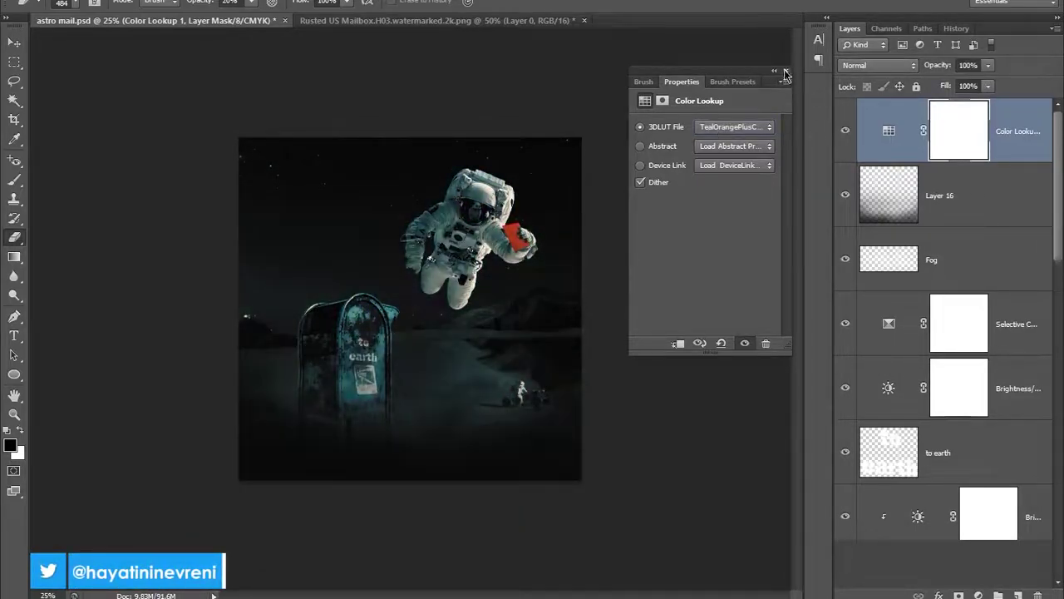
{"action": "key", "text": "ctrl+plus"}
{"action": "left_click", "coordinate": [888, 195]}
{"action": "left_click", "coordinate": [884, 131]}
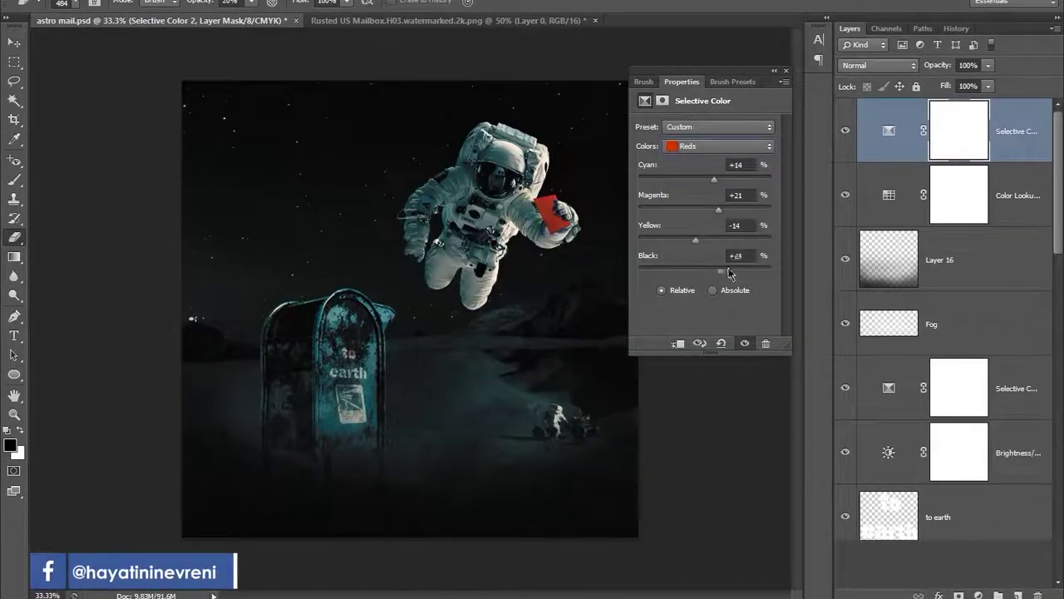
{"action": "left_click", "coordinate": [786, 72]}
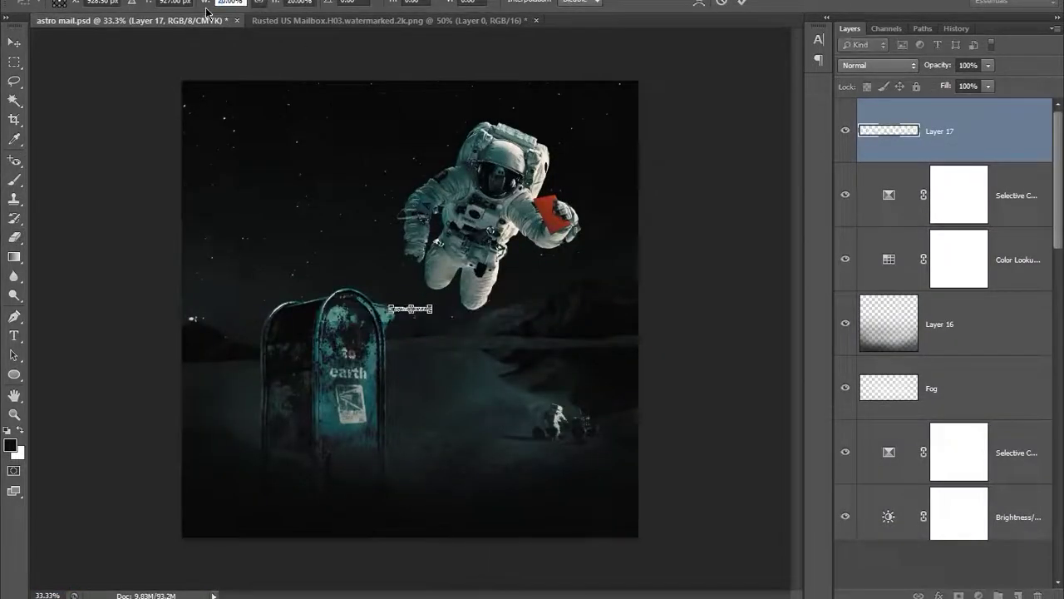
Step: Move the signature to the bottom centre, commit it, and save the document
{"action": "left_click_drag", "start_coordinate": [410, 309], "coordinate": [427, 499]}
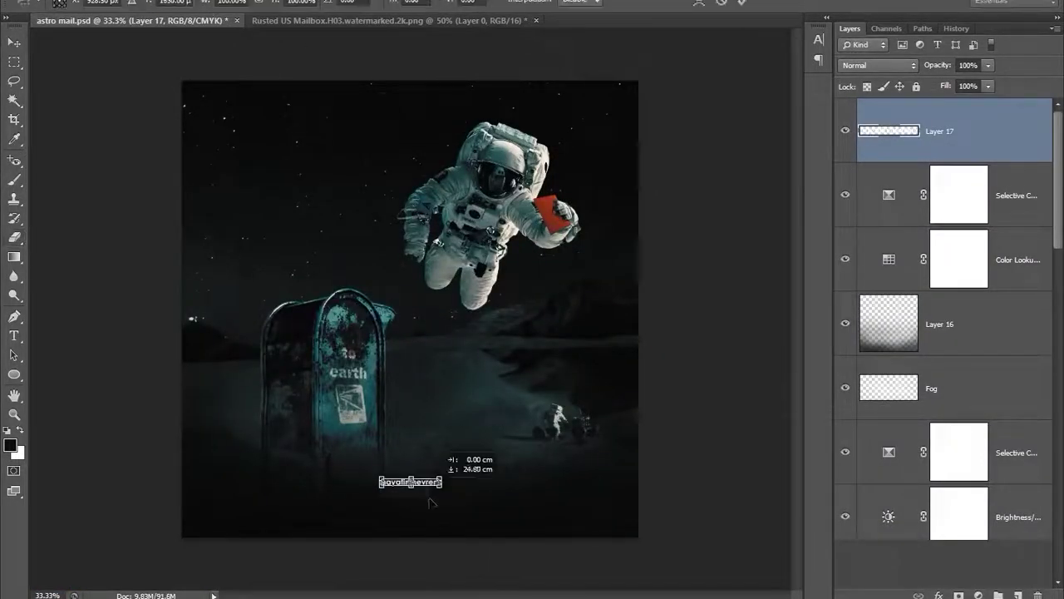
{"action": "key", "text": "Return"}
{"action": "key", "text": "ctrl+s"}
Step: Add a new empty layer and paint a soft dark stroke on it, softening it with the eraser
{"action": "key", "text": "e"}
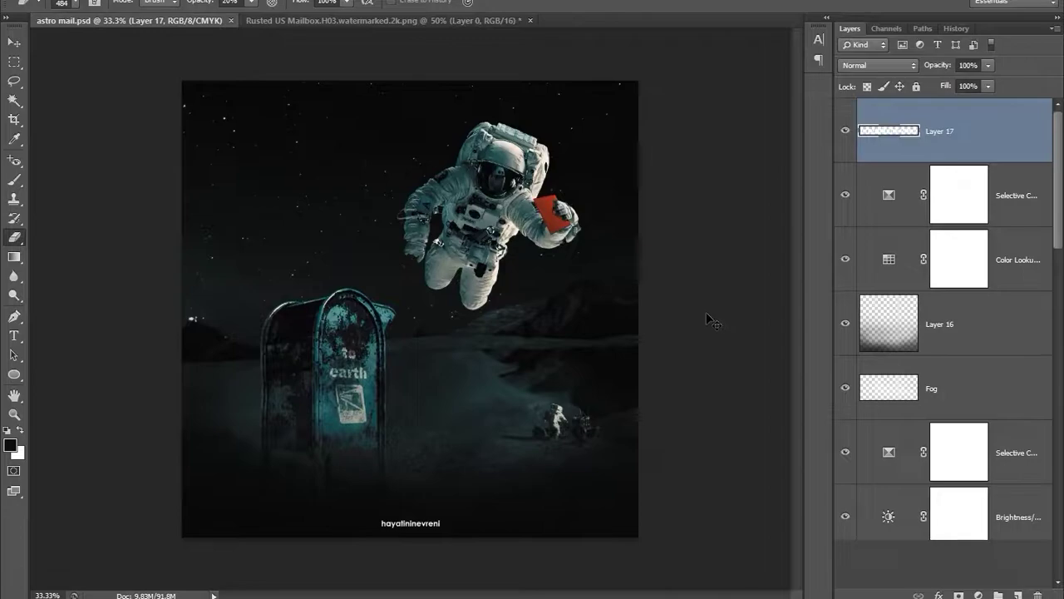
{"action": "scroll", "coordinate": [948, 333], "scroll_direction": "down", "scroll_amount": 5}
{"action": "key", "text": "ctrl+shift+alt+n"}
{"action": "key", "text": "b"}
{"action": "right_click", "coordinate": [328, 405]}
{"action": "key", "text": "Return"}
{"action": "key", "text": "e"}
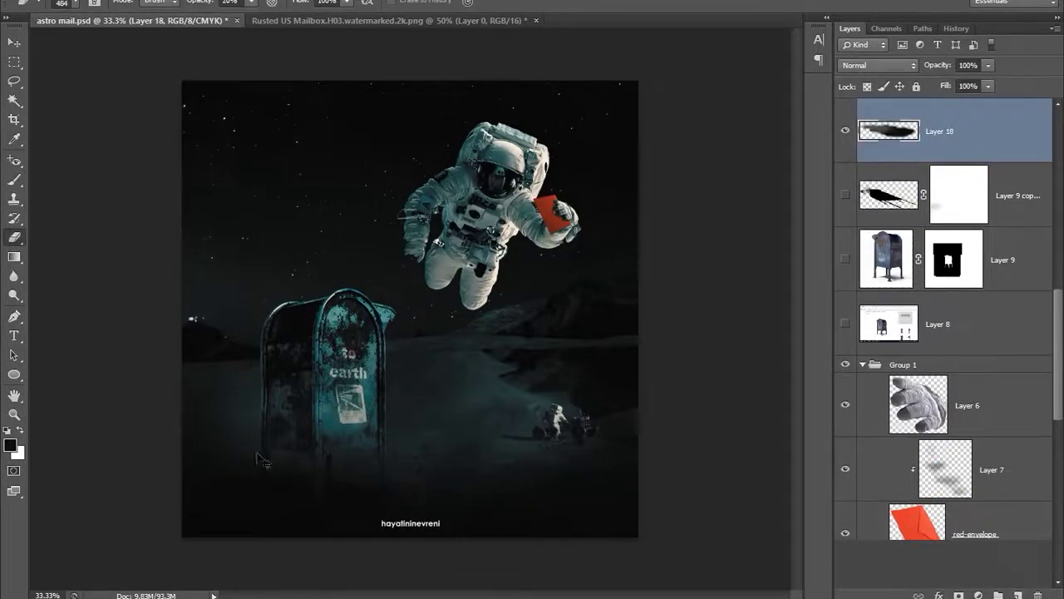
{"action": "key", "text": "e"}
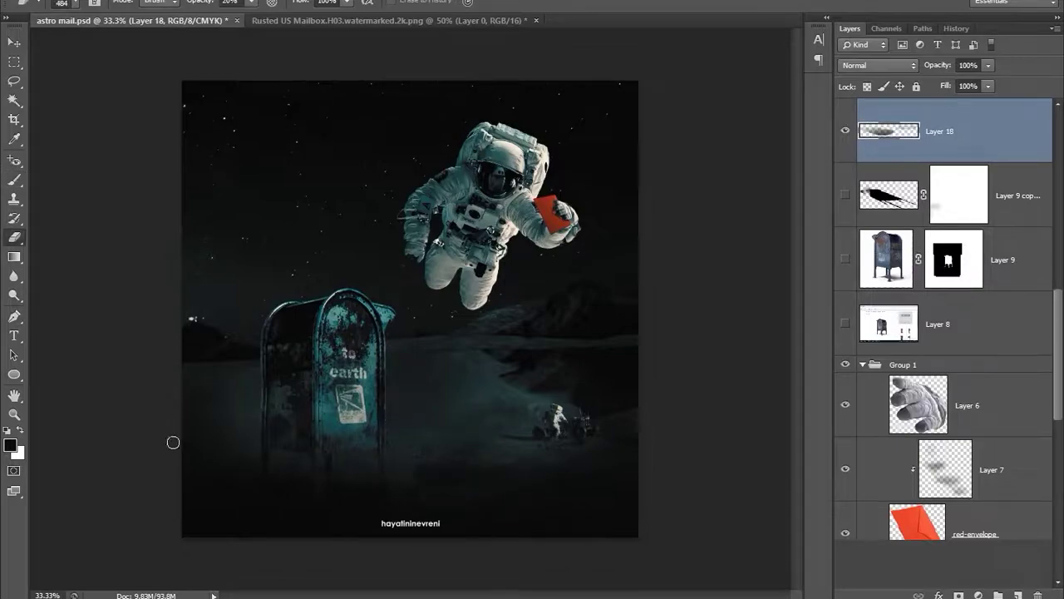